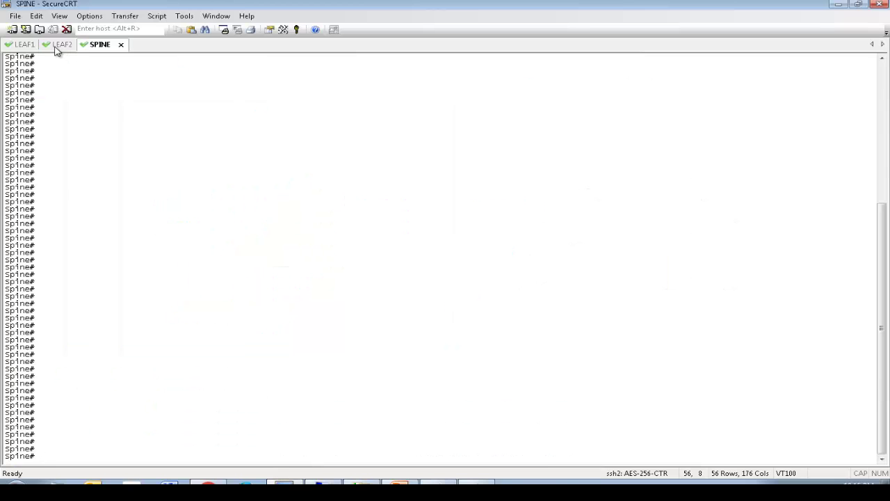
Step: On Leaf2, run 'iping -v mgmt:inb 192.168.90.36', stop it, and copy the command
{"action": "left_click", "coordinate": [57, 46]}
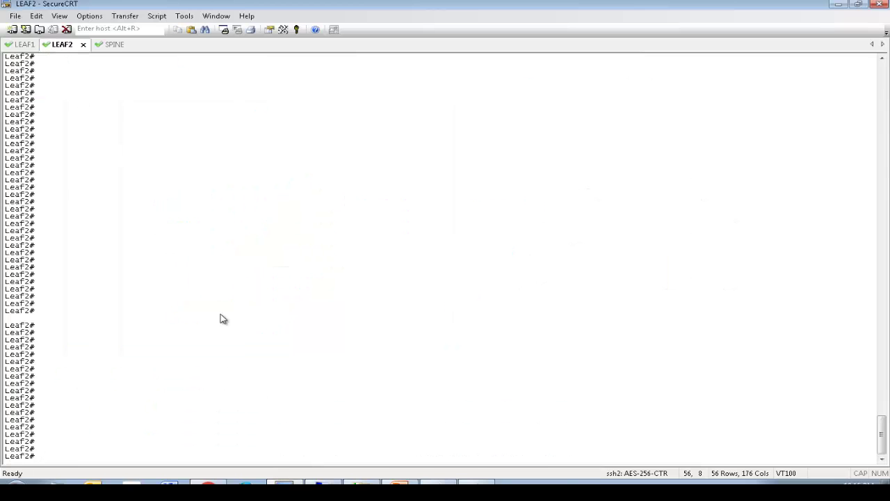
{"action": "type", "text": "iping -v mgmt:inb 192.168.90.36"}
{"action": "key", "text": "Return"}
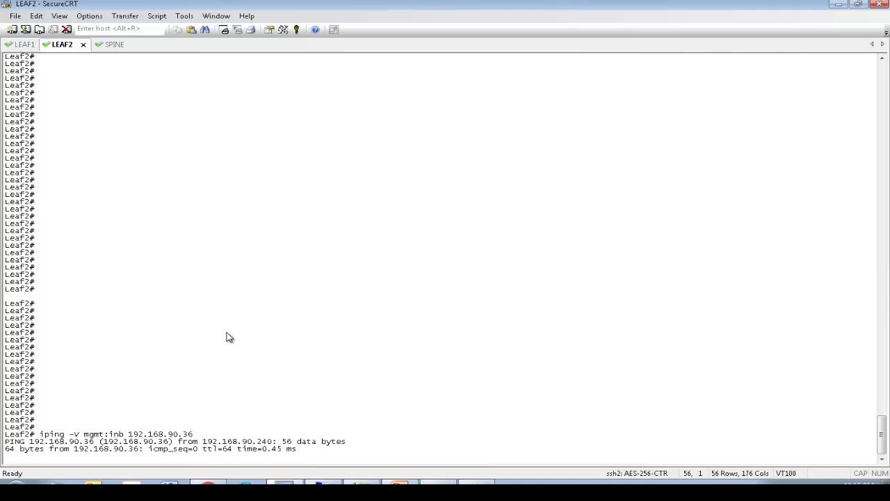
{"action": "key", "text": "ctrl+c"}
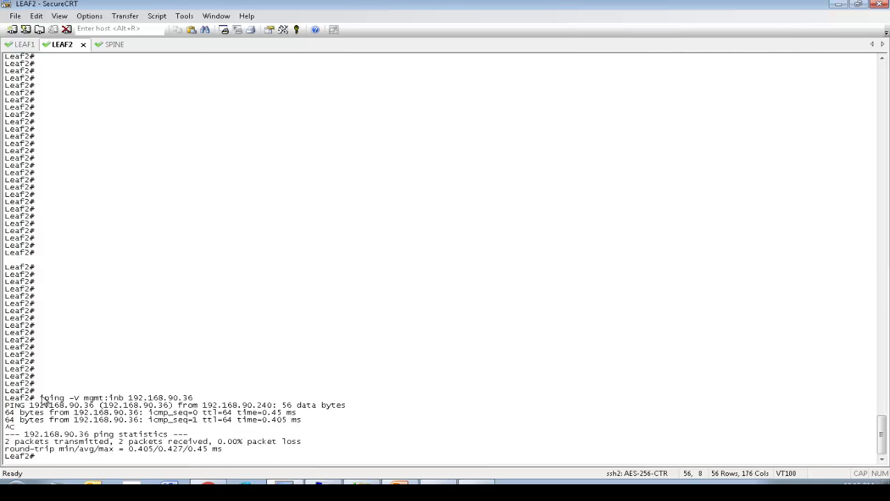
{"action": "left_click_drag", "start_coordinate": [41, 400], "coordinate": [196, 402]}
{"action": "key", "text": "Return"}
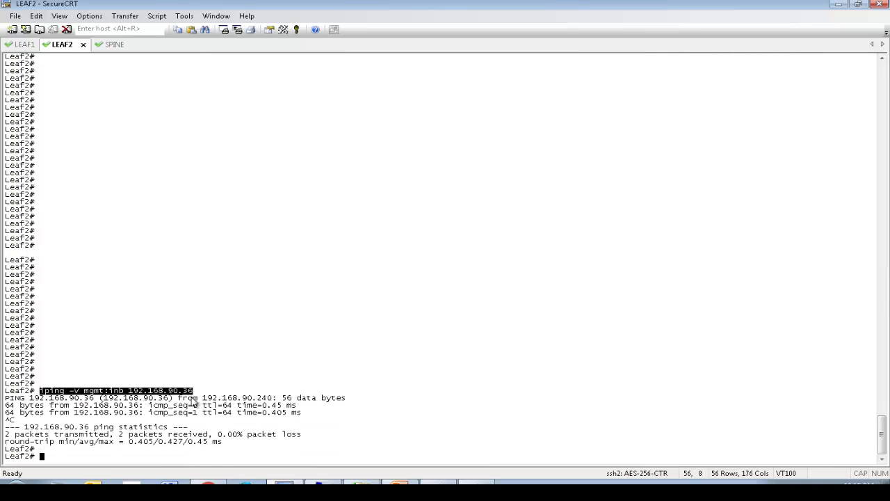
Step: Paste and run the same inband ping on Leaf1 and the Spine, stopping each with Ctrl+C
{"action": "left_click", "coordinate": [29, 46]}
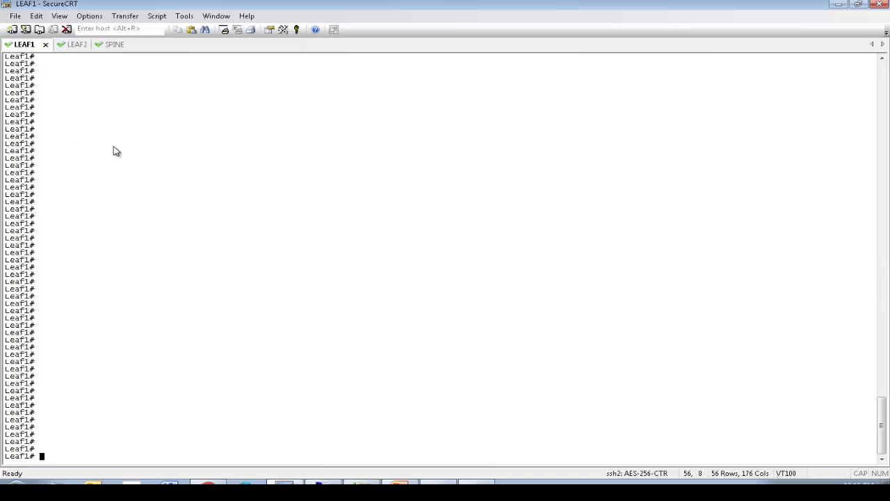
{"action": "right_click", "coordinate": [154, 200]}
{"action": "key", "text": "Return"}
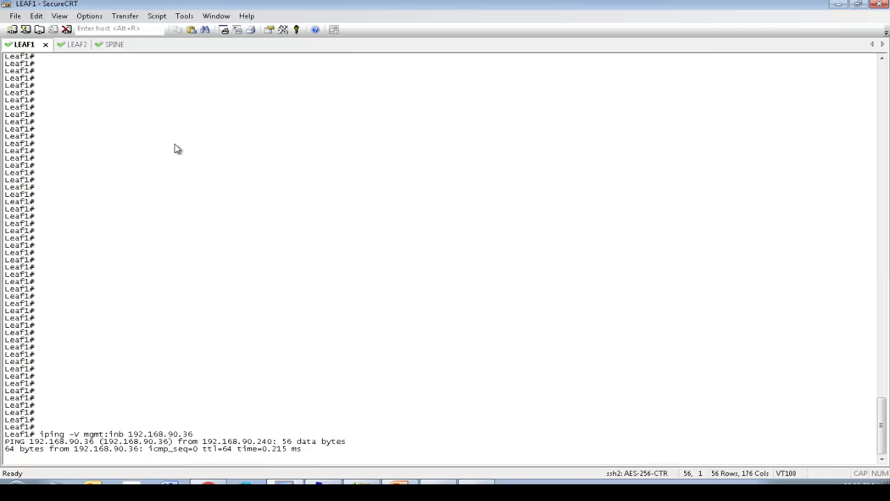
{"action": "key", "text": "ctrl+c"}
{"action": "left_click", "coordinate": [108, 46]}
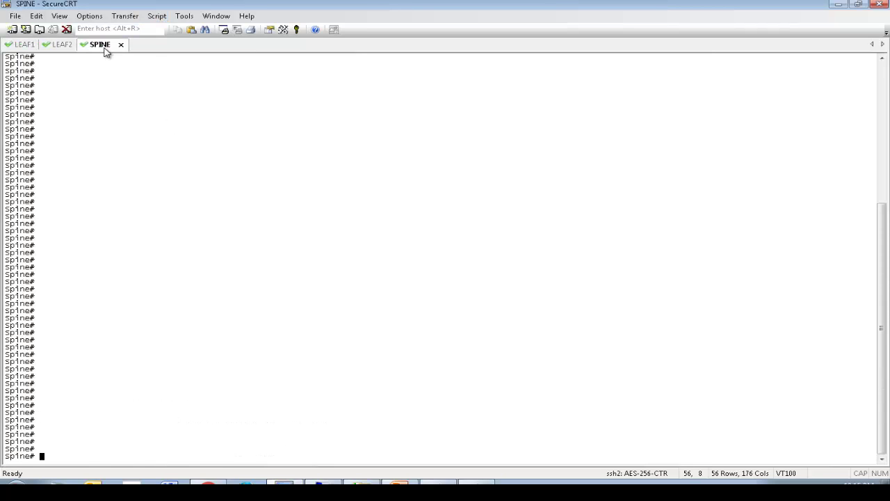
{"action": "right_click", "coordinate": [224, 184]}
{"action": "key", "text": "Return"}
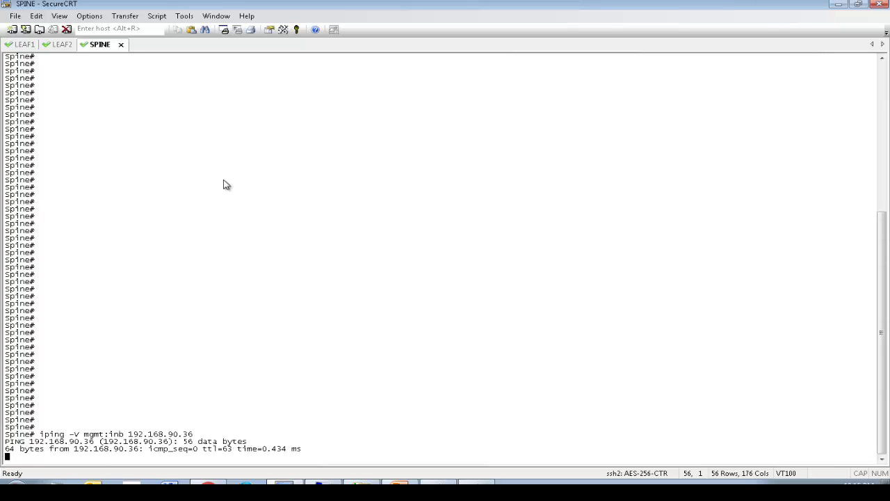
{"action": "key", "text": "ctrl+c"}
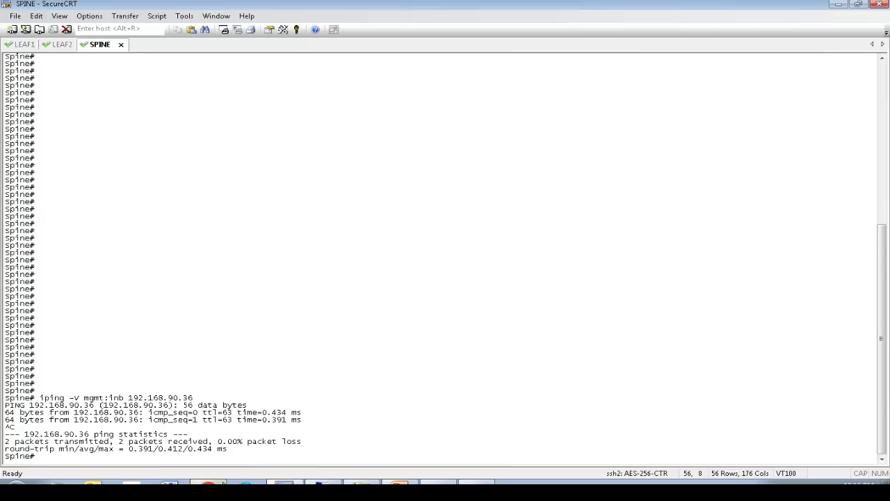
Step: Open the default SNMP policy under Fabric Policies > Pod Policies > Policies > SNMP
{"action": "left_click", "coordinate": [208, 486]}
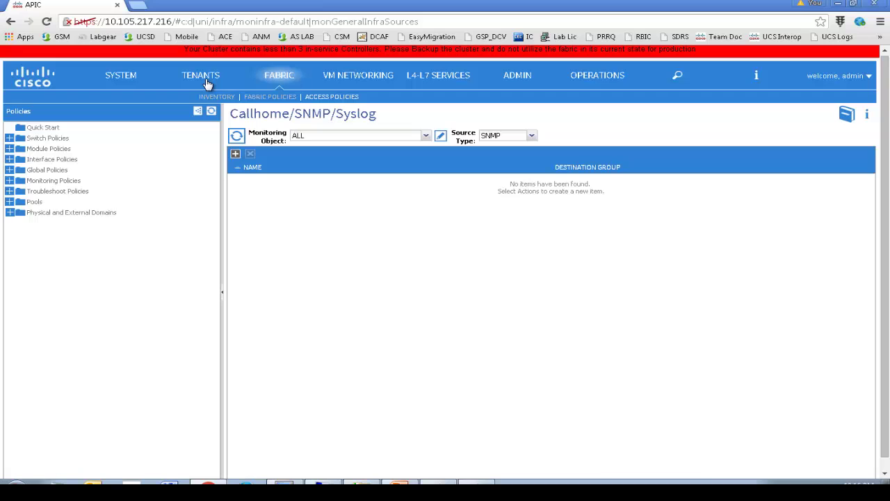
{"action": "left_click", "coordinate": [271, 97]}
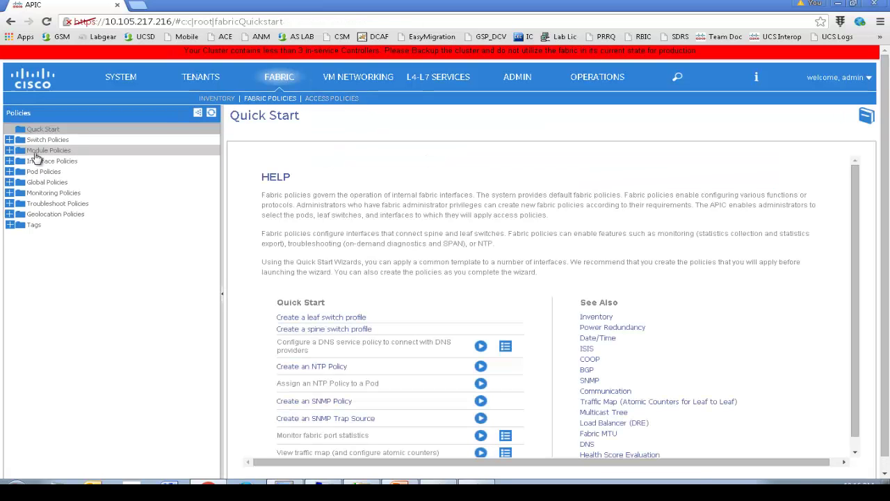
{"action": "left_click", "coordinate": [10, 172]}
{"action": "left_click", "coordinate": [19, 182]}
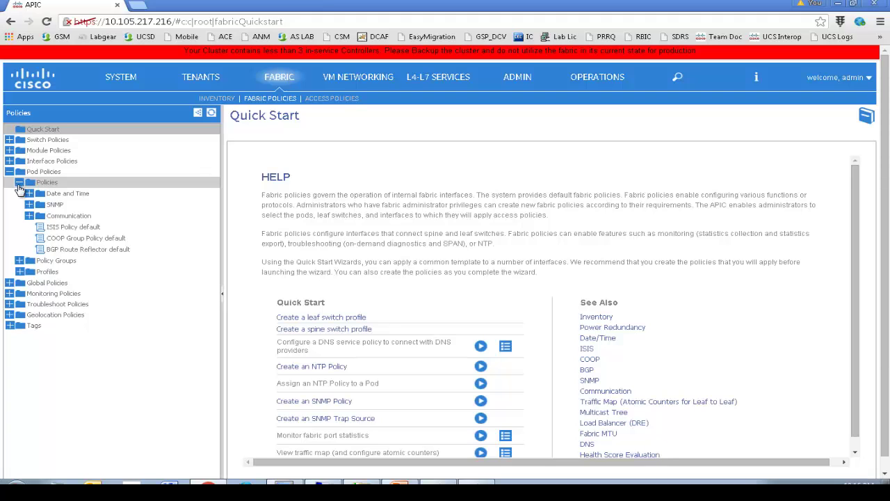
{"action": "left_click", "coordinate": [28, 205]}
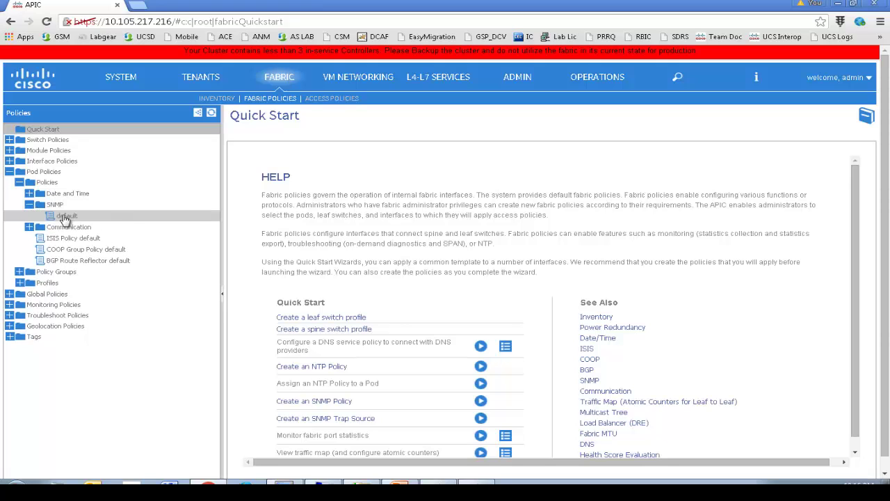
{"action": "left_click", "coordinate": [64, 217]}
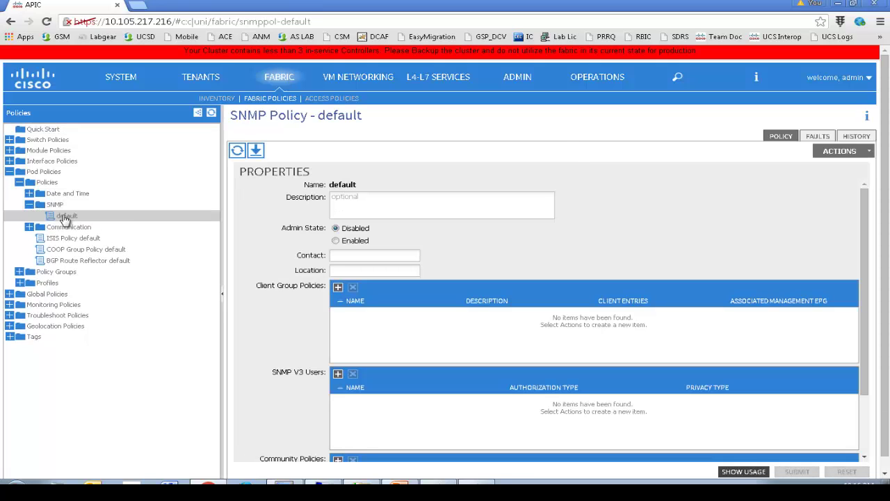
Step: Enable the admin state, enter the contact e-mail and location bangalore, then submit to all nodes
{"action": "left_click", "coordinate": [337, 240]}
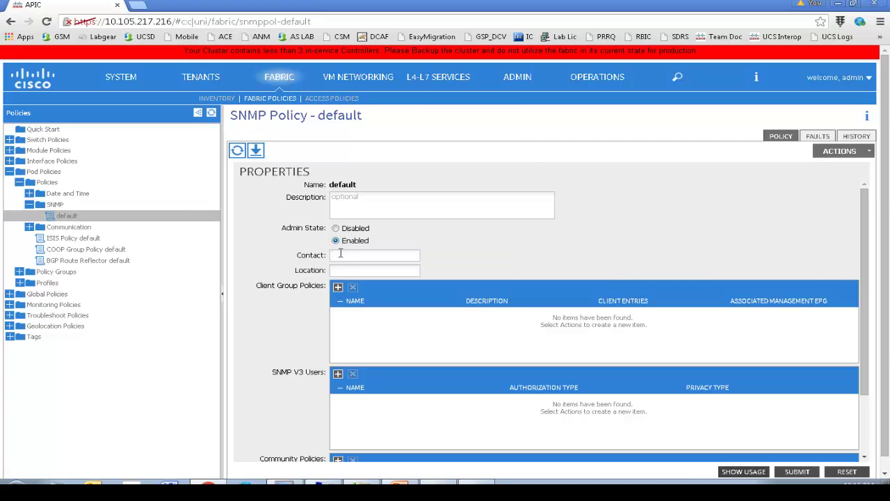
{"action": "left_click", "coordinate": [341, 255]}
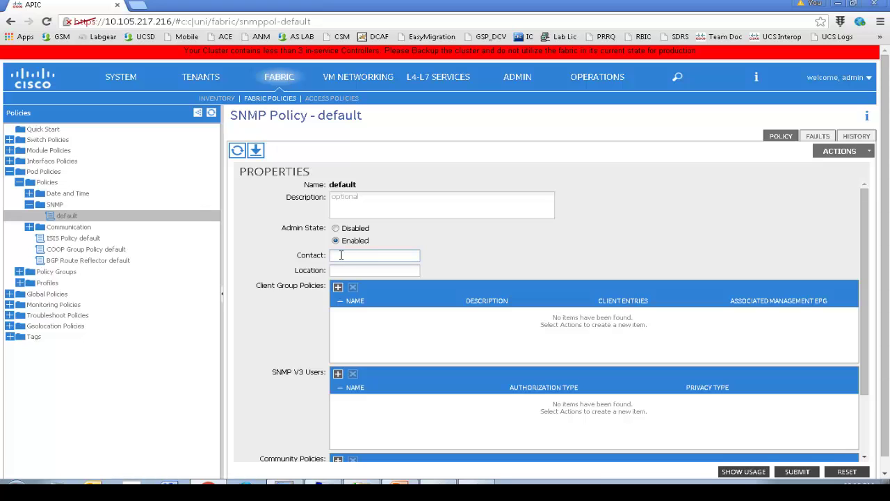
{"action": "left_click", "coordinate": [350, 270]}
{"action": "type", "text": "bangalore"}
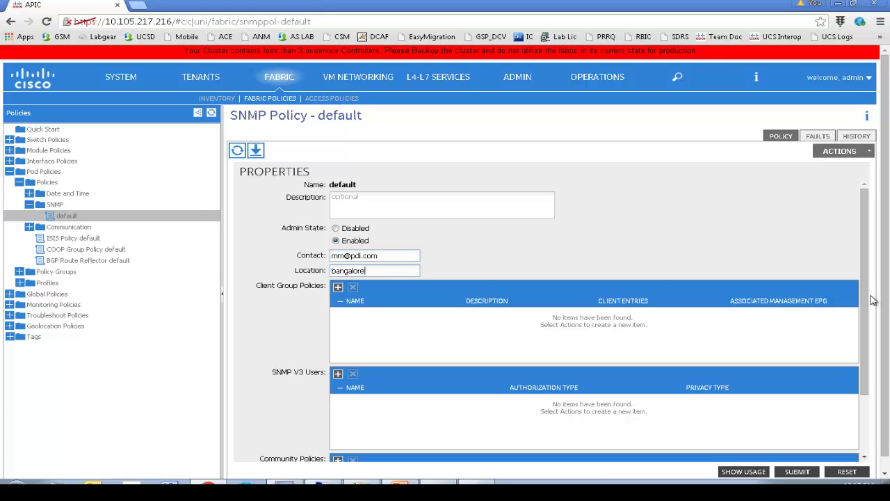
{"action": "left_click_drag", "start_coordinate": [865, 305], "coordinate": [887, 416]}
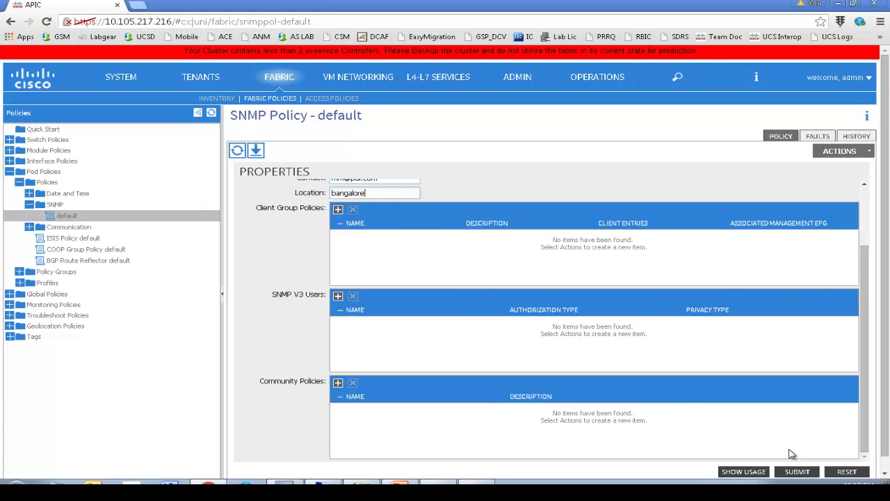
{"action": "left_click", "coordinate": [794, 472]}
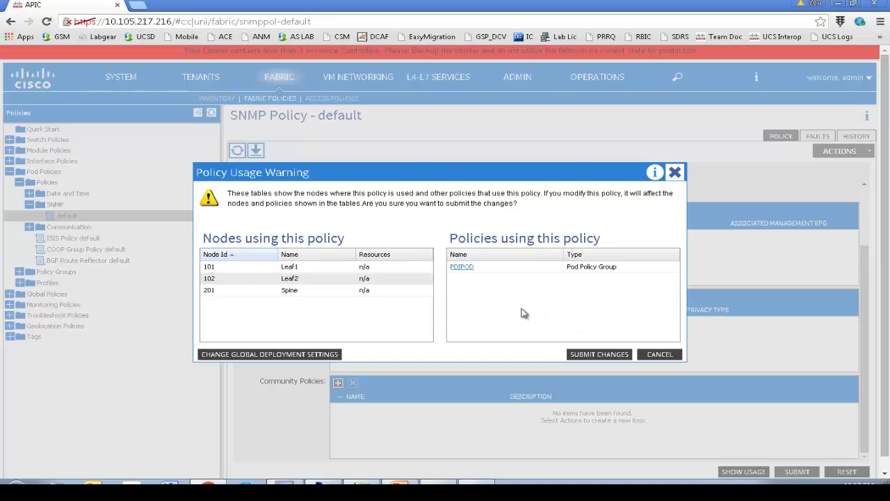
{"action": "left_click", "coordinate": [589, 358]}
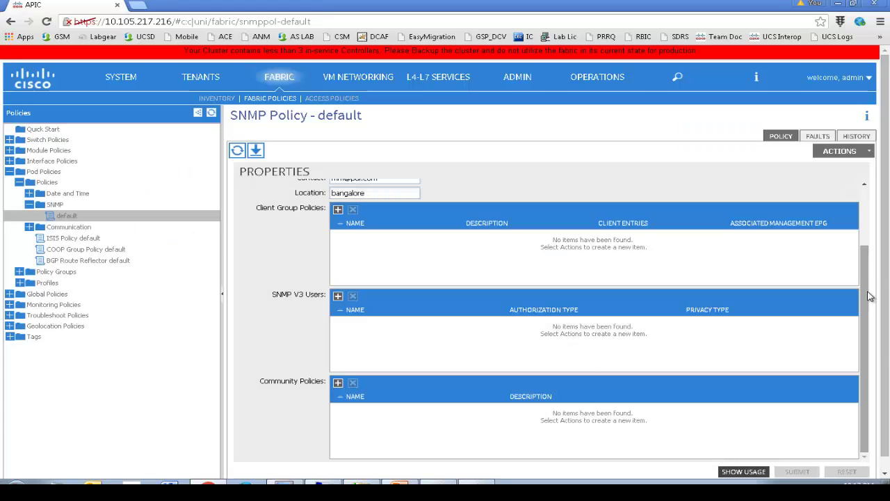
{"action": "scroll", "coordinate": [867, 300], "scroll_direction": "up", "scroll_amount": 2}
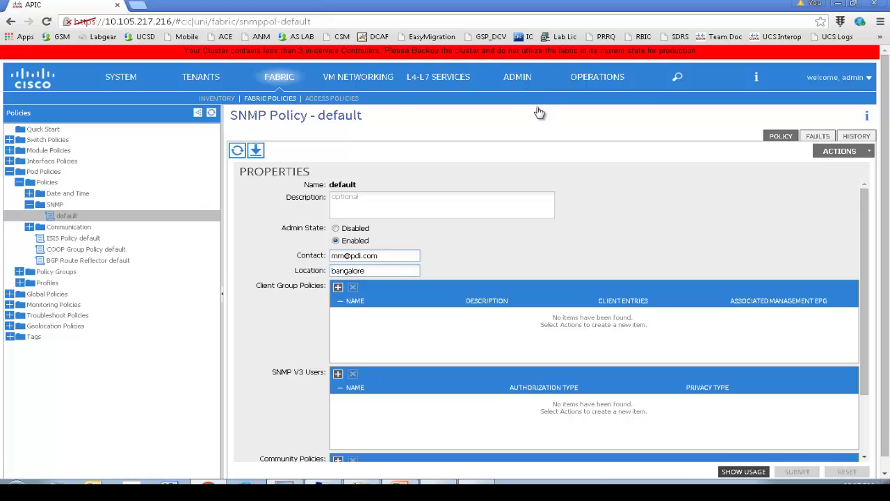
Step: Start a new SNMP monitoring destination group named LINUX-SNMP-SRV
{"action": "left_click", "coordinate": [492, 72]}
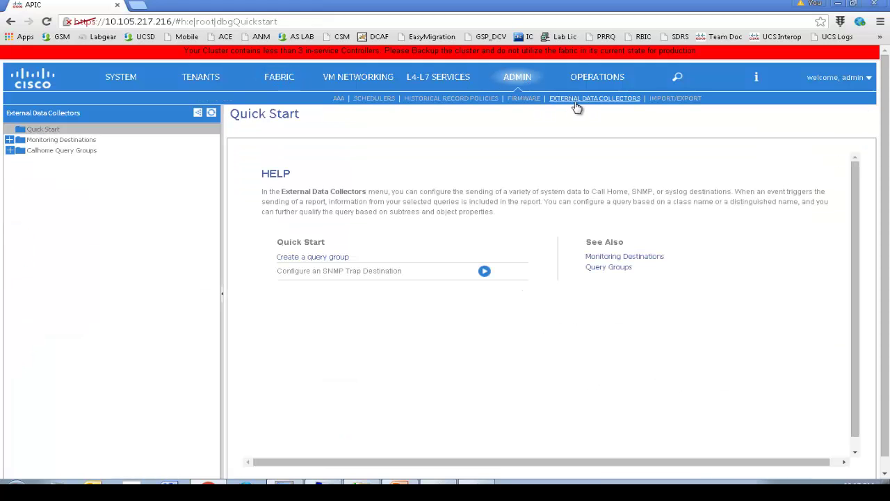
{"action": "left_click", "coordinate": [11, 139]}
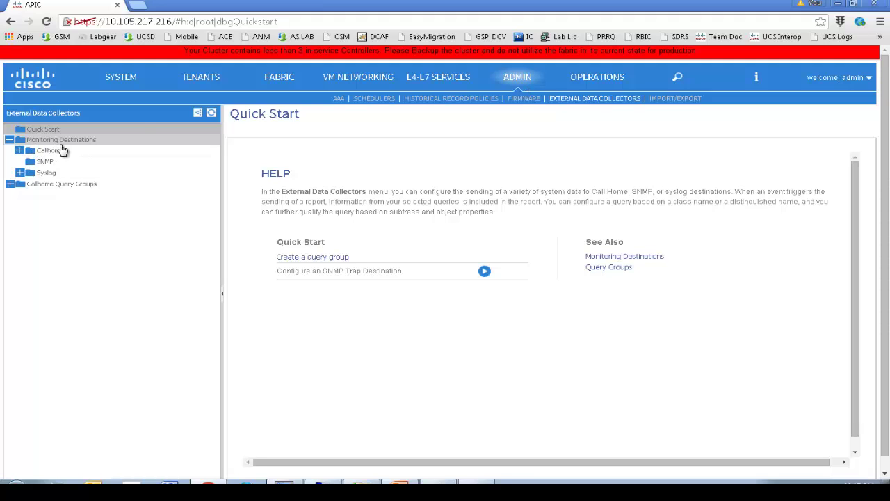
{"action": "left_click", "coordinate": [46, 162]}
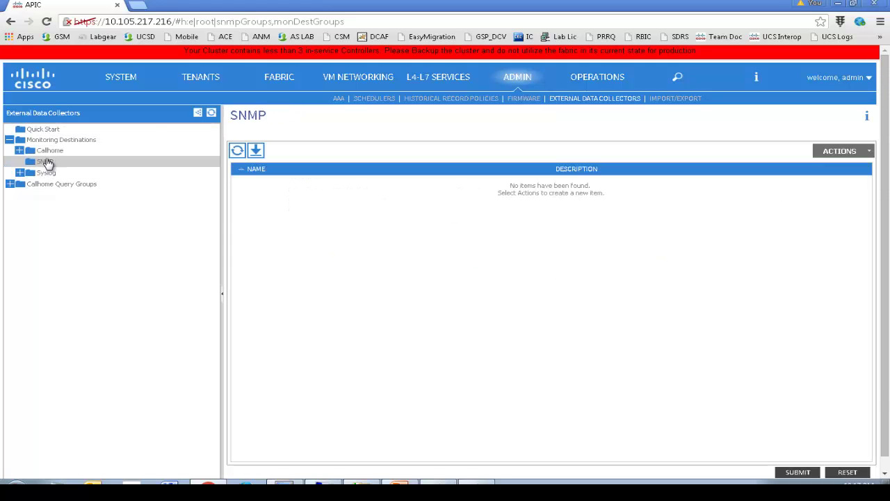
{"action": "left_click", "coordinate": [839, 152]}
{"action": "left_click", "coordinate": [830, 166]}
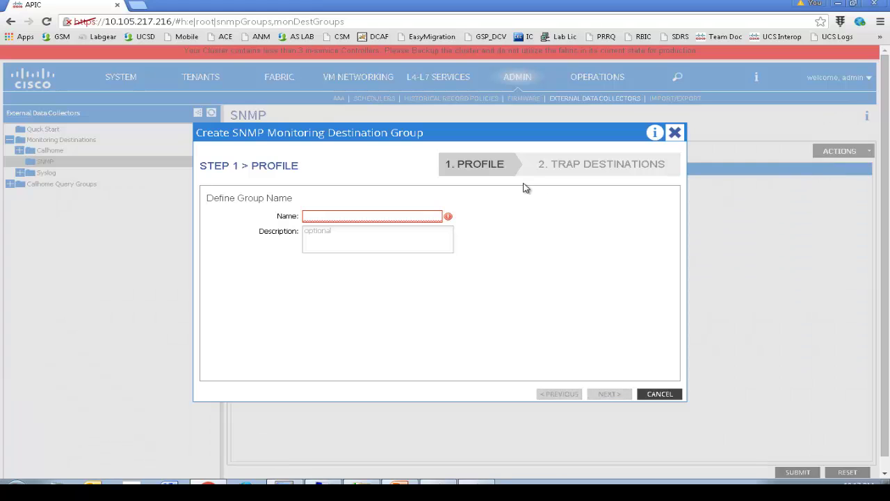
{"action": "left_click", "coordinate": [338, 212]}
{"action": "type", "text": "LIN"}
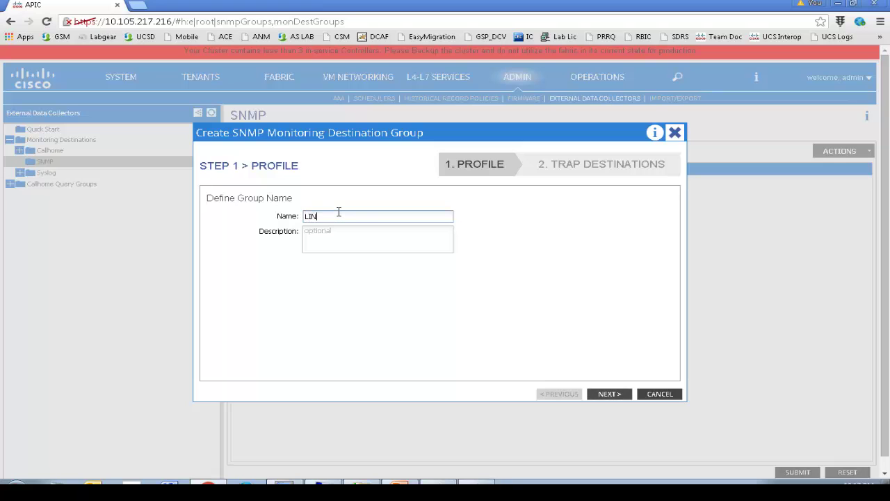
{"action": "type", "text": "UX-SNMP-SRV"}
{"action": "left_click", "coordinate": [609, 393]}
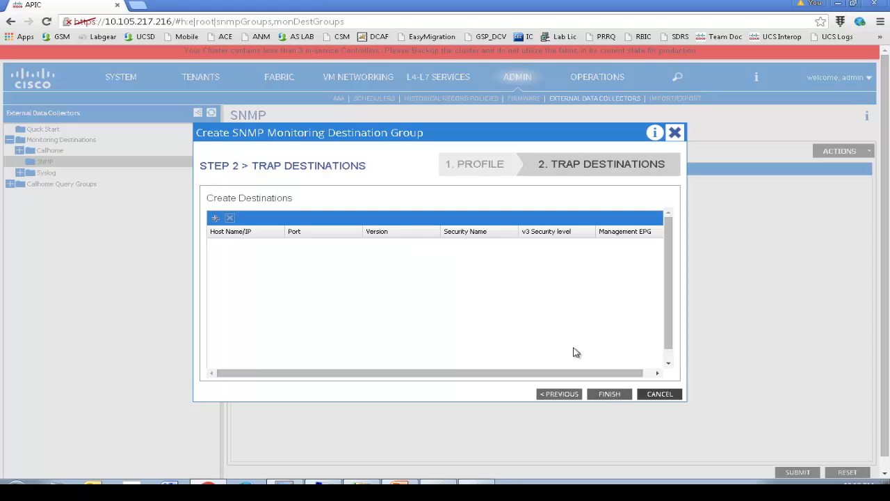
Step: Add trap destination 192.168.90.36, security name MM, via default in-band EPG, and finish the group
{"action": "left_click", "coordinate": [216, 221]}
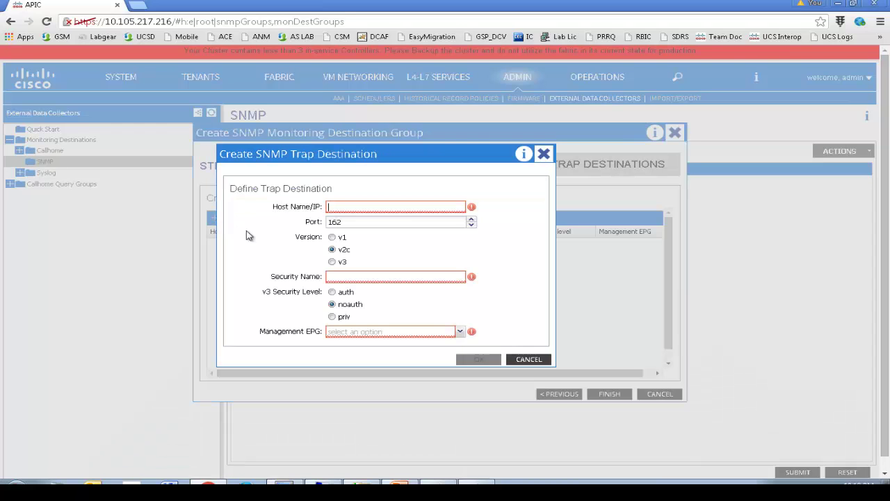
{"action": "left_click", "coordinate": [344, 208]}
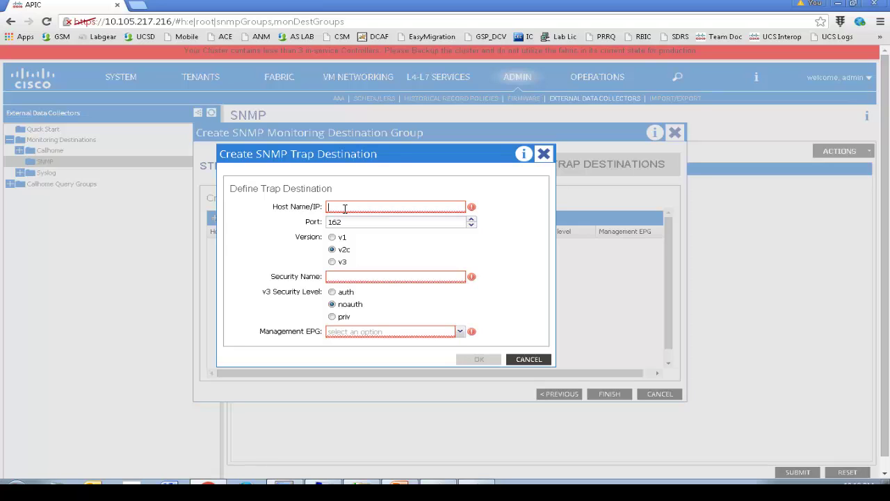
{"action": "type", "text": "192.168."}
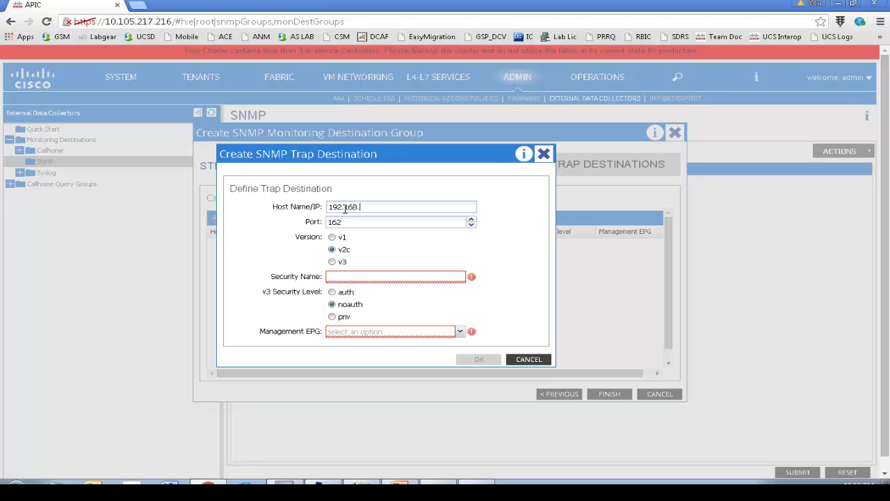
{"action": "type", "text": "90.36"}
{"action": "left_click", "coordinate": [368, 276]}
{"action": "type", "text": "MM"}
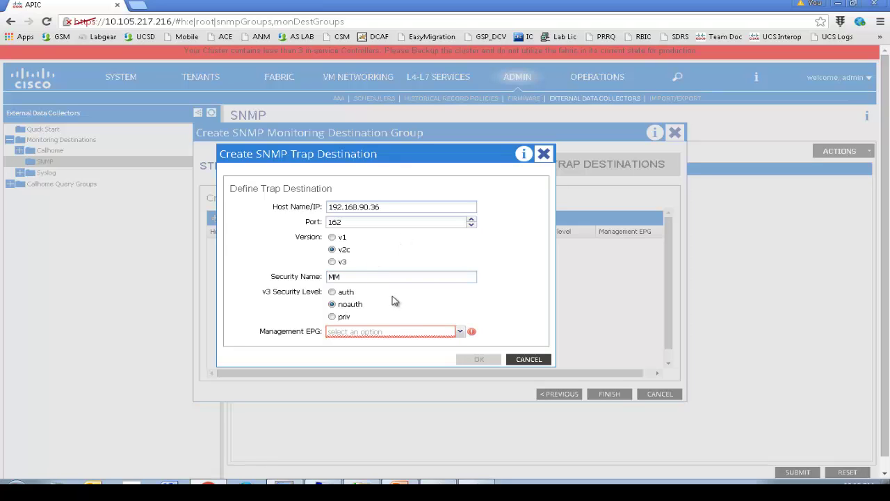
{"action": "left_click", "coordinate": [462, 335]}
{"action": "left_click", "coordinate": [426, 347]}
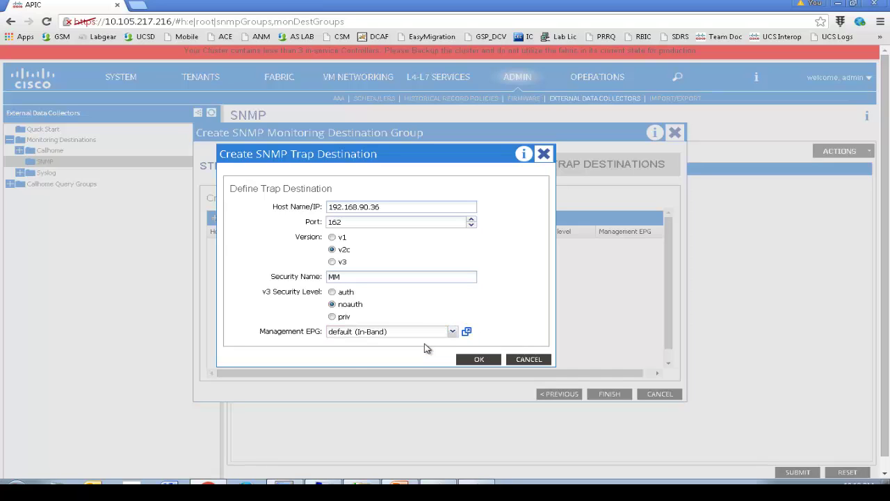
{"action": "left_click", "coordinate": [471, 360]}
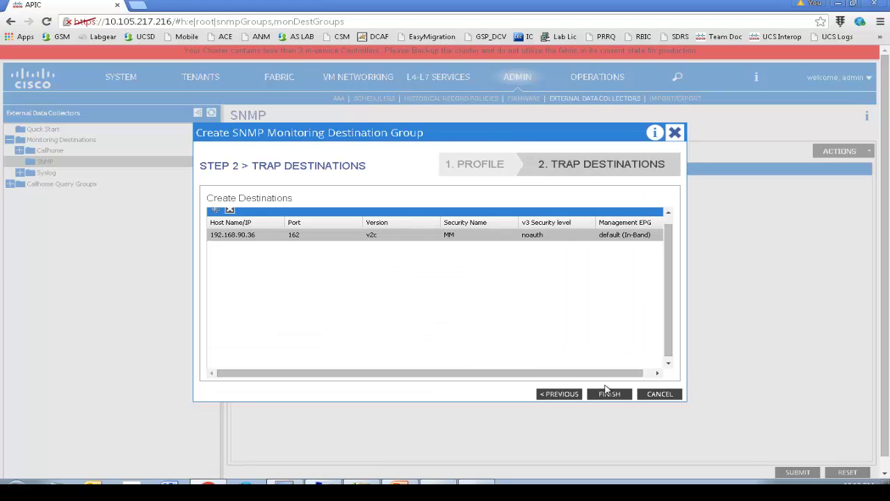
{"action": "left_click", "coordinate": [608, 394]}
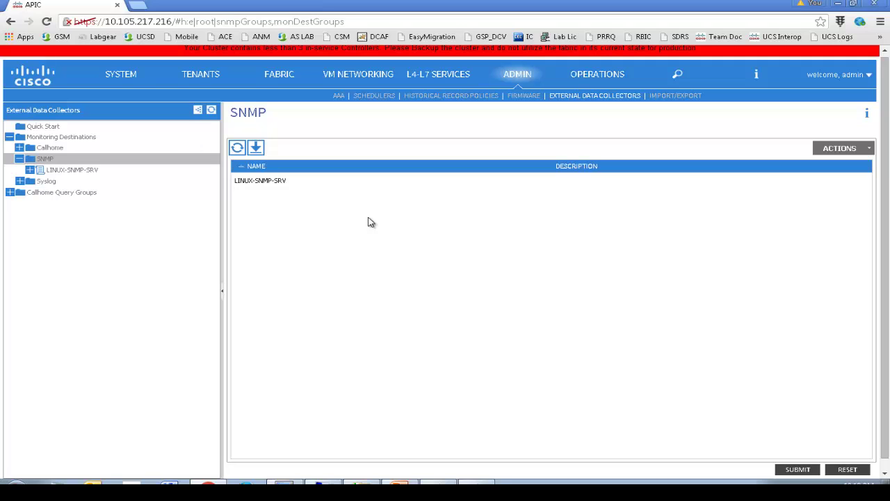
Step: Go to Access Policies > Monitoring Policies > default > Callhome/SNMP/Syslog
{"action": "left_click", "coordinate": [272, 76]}
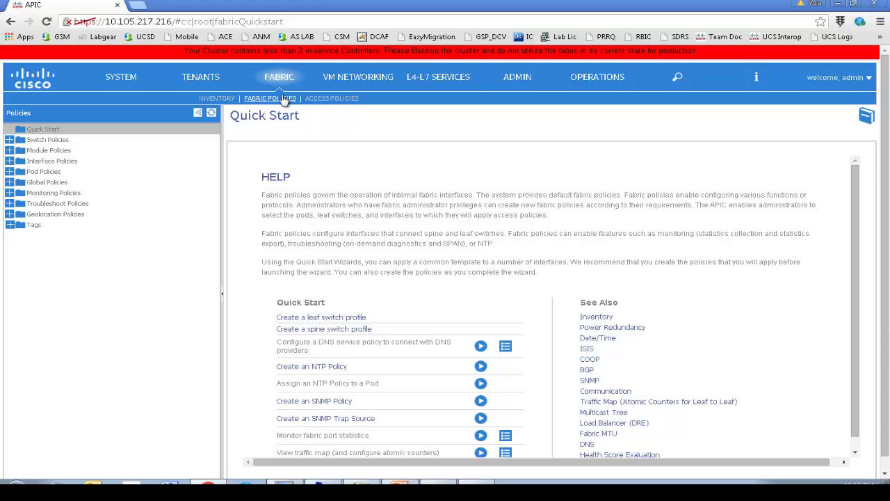
{"action": "left_click", "coordinate": [335, 100]}
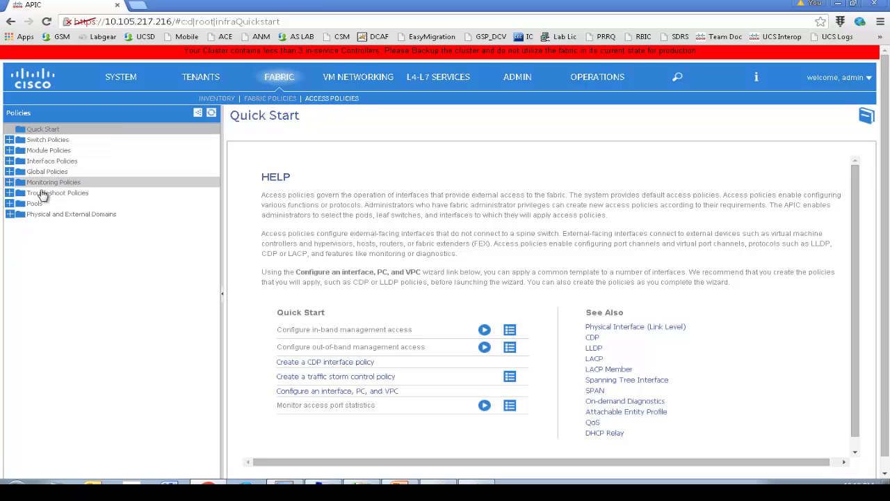
{"action": "left_click", "coordinate": [10, 183]}
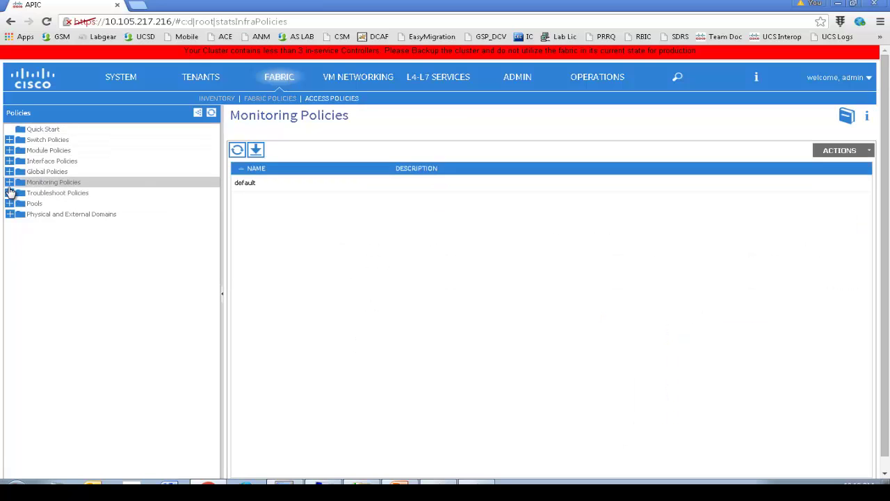
{"action": "left_click", "coordinate": [9, 183]}
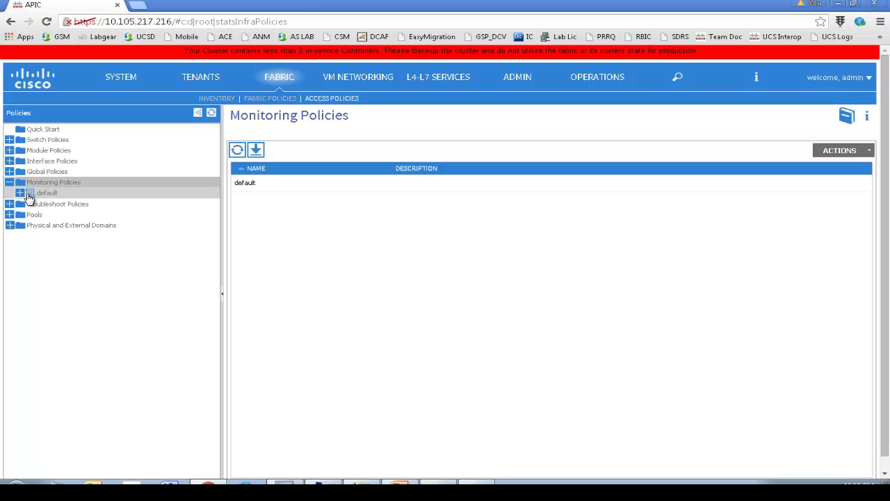
{"action": "left_click", "coordinate": [20, 193]}
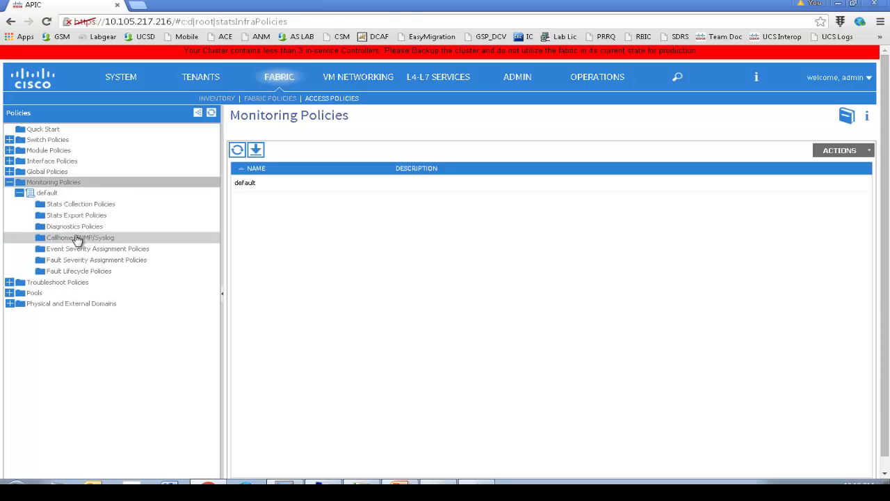
{"action": "left_click", "coordinate": [79, 237]}
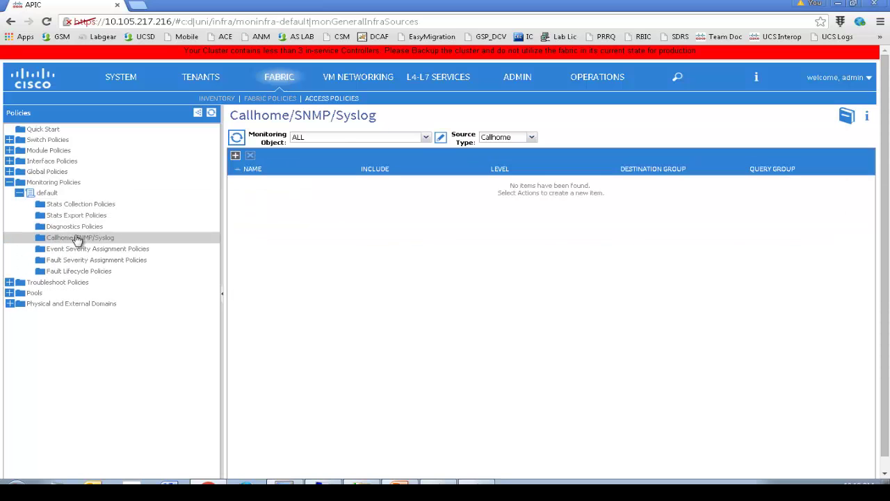
Step: Create SNMP source ACCESS-SNMP with destination group LINUX-SNMP-SRV in the default access monitoring policy
{"action": "left_click", "coordinate": [536, 142]}
{"action": "left_click", "coordinate": [518, 162]}
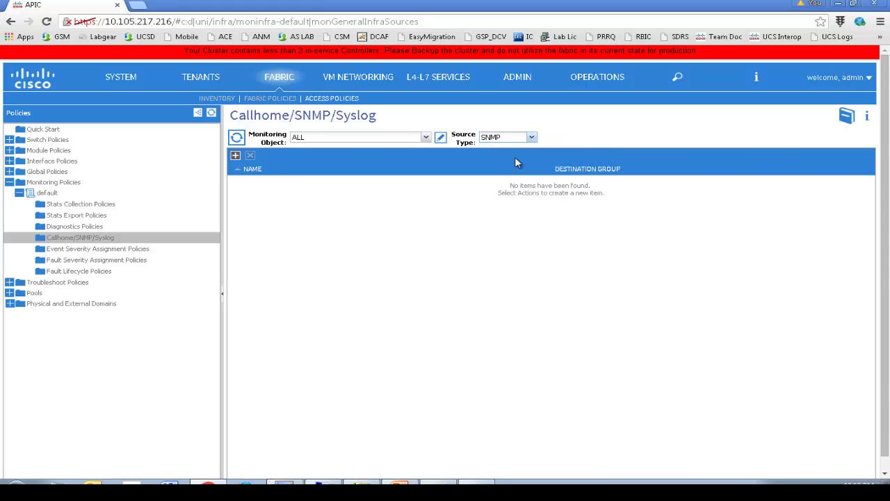
{"action": "left_click", "coordinate": [234, 156]}
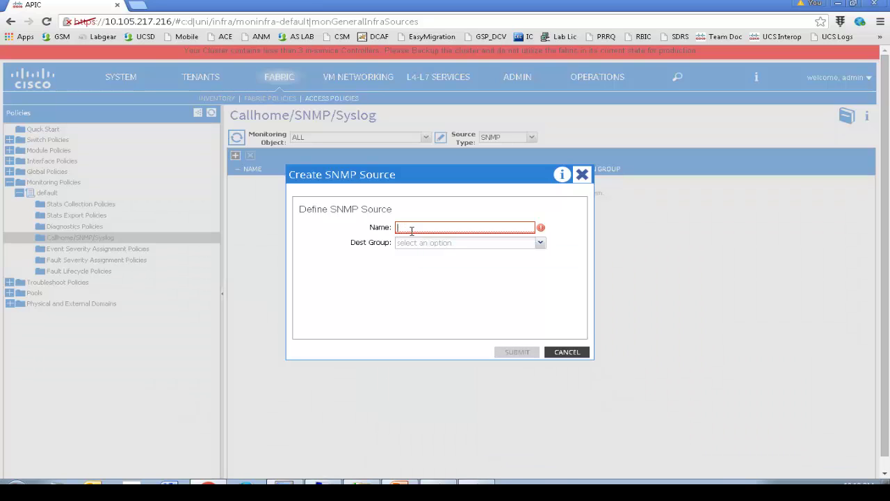
{"action": "type", "text": "ACESS"}
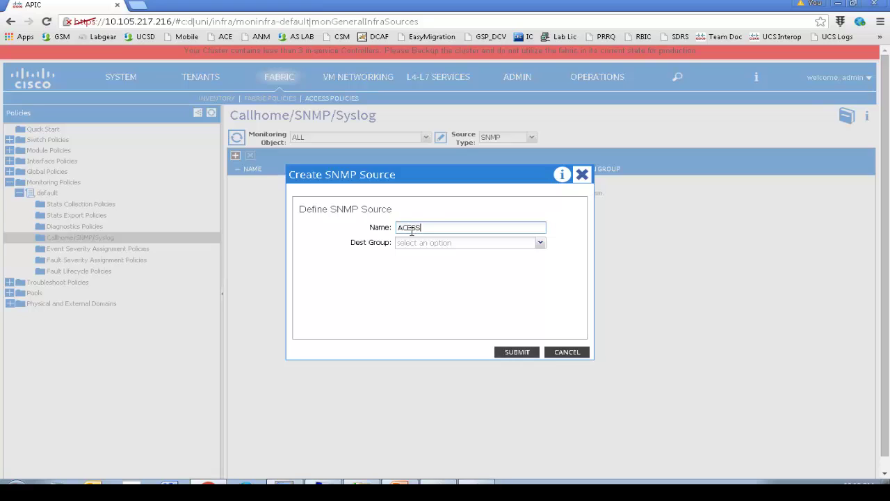
{"action": "key", "text": "BackSpace"}
{"action": "key", "text": "BackSpace"}
{"action": "type", "text": "CESS-SNMP"}
{"action": "left_click", "coordinate": [544, 245]}
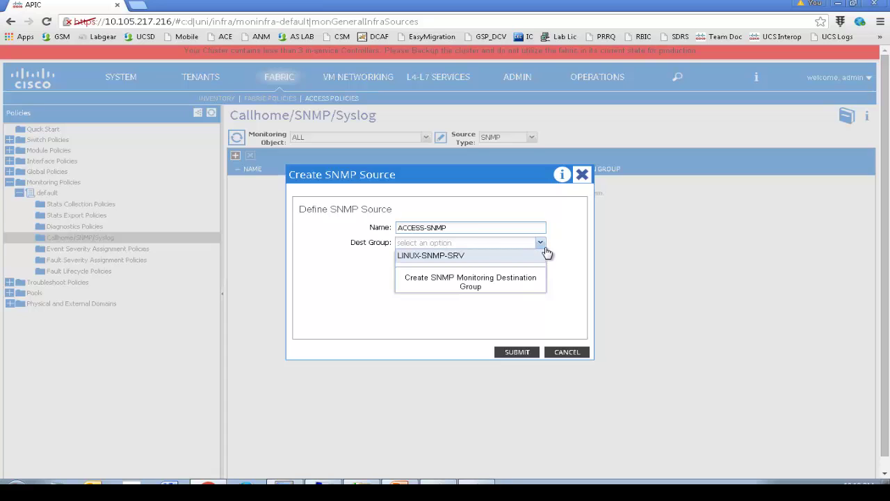
{"action": "left_click", "coordinate": [501, 258]}
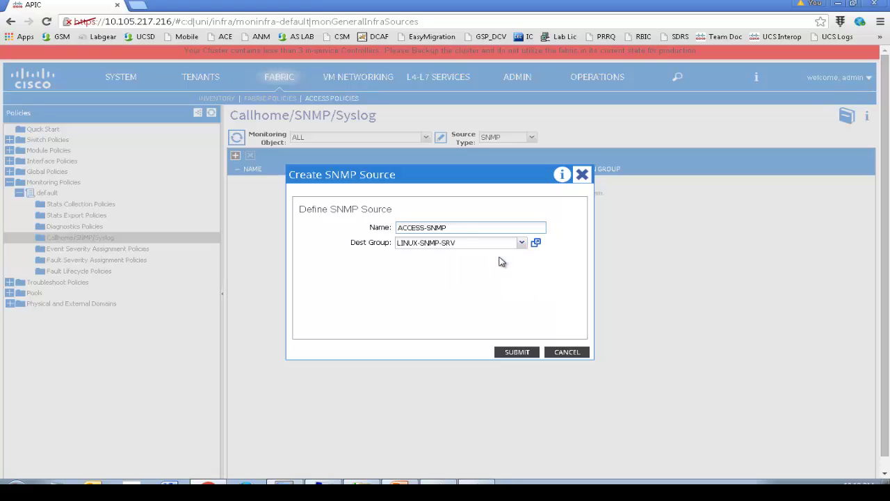
{"action": "left_click", "coordinate": [517, 352]}
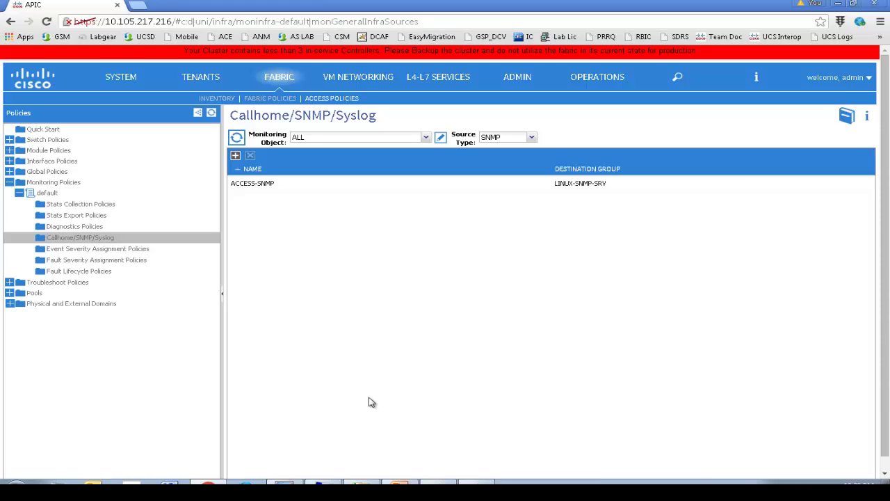
Step: Run 'show snmp' in the Leaf2 session
{"action": "left_click", "coordinate": [293, 481]}
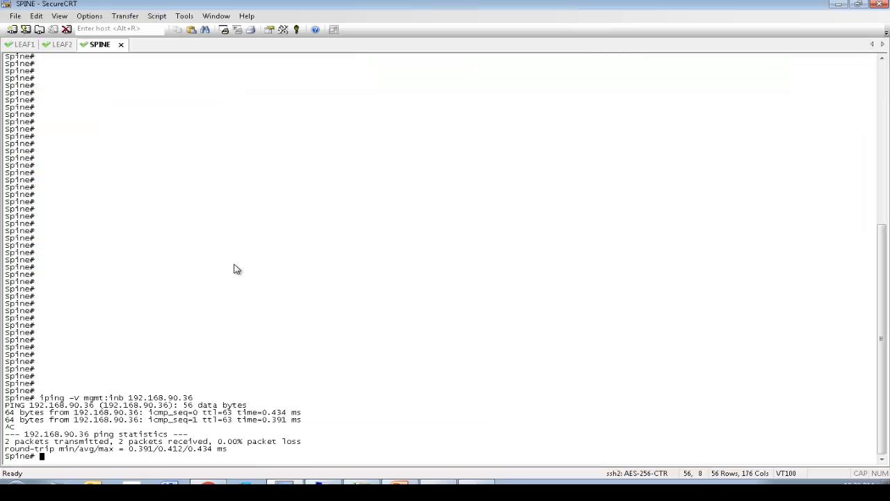
{"action": "left_click", "coordinate": [64, 47]}
{"action": "left_click", "coordinate": [291, 260]}
{"action": "key", "text": "Return"}
{"action": "key", "text": "Return"}
{"action": "key", "text": "Return"}
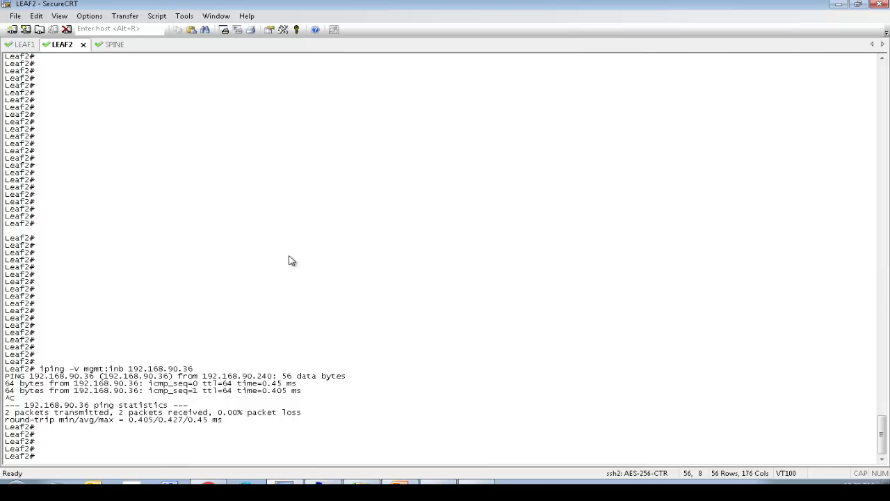
{"action": "type", "text": "show snmp"}
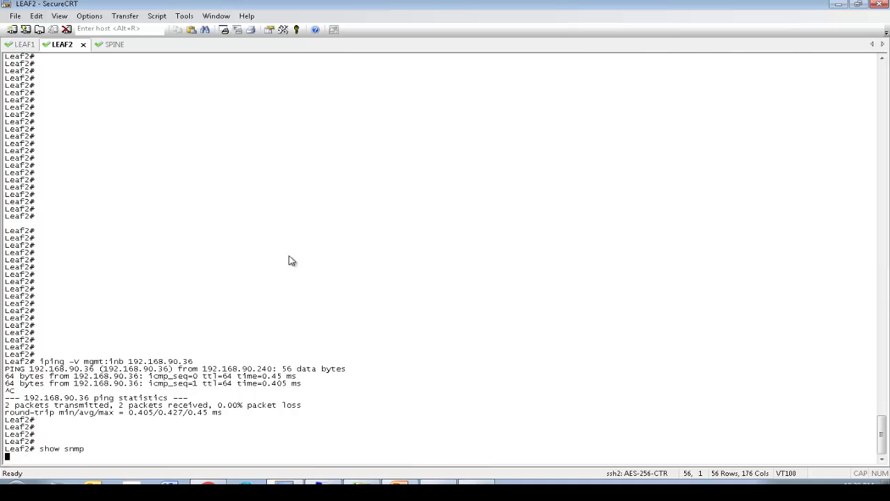
{"action": "key", "text": "Return"}
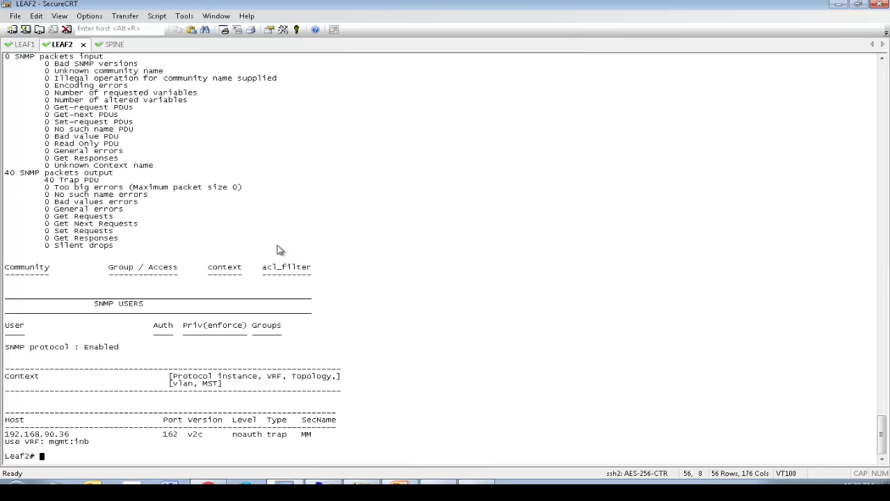
Step: Highlight the SNMP Enabled status, trap host 192.168.90.36 and port 162 in the output
{"action": "left_click_drag", "start_coordinate": [124, 348], "coordinate": [6, 347]}
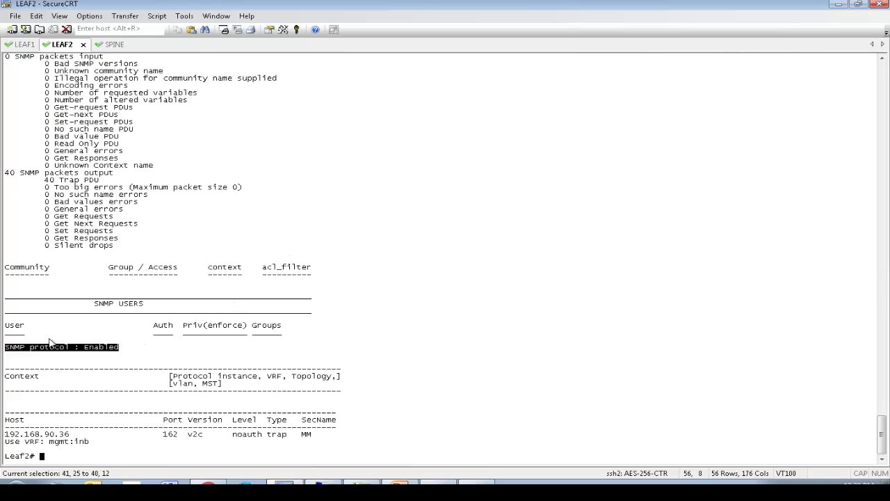
{"action": "left_click", "coordinate": [113, 377]}
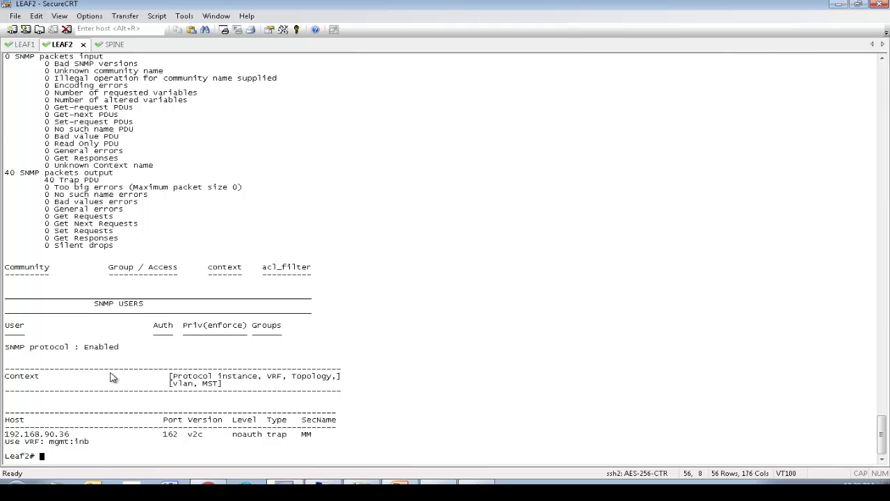
{"action": "left_click_drag", "start_coordinate": [6, 434], "coordinate": [113, 441]}
{"action": "left_click_drag", "start_coordinate": [154, 435], "coordinate": [209, 442]}
{"action": "left_click", "coordinate": [233, 446]}
{"action": "key", "text": "Return"}
{"action": "key", "text": "Return"}
{"action": "key", "text": "Return"}
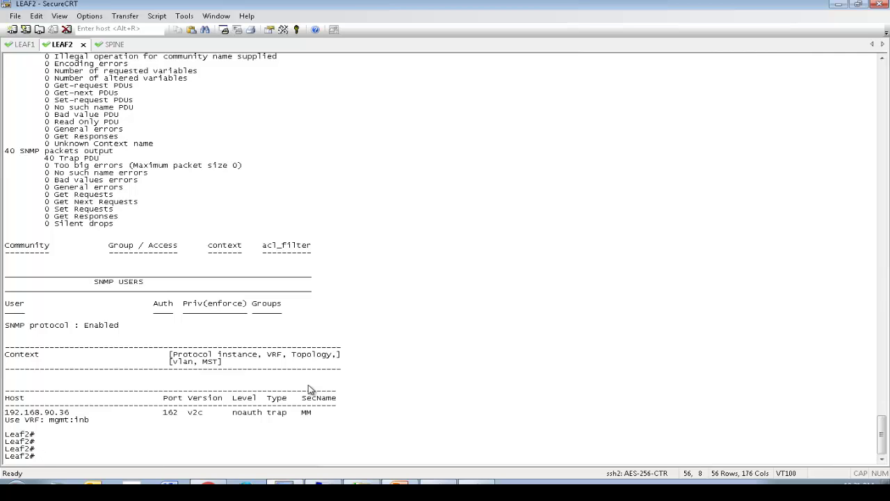
Step: Start 'tcpdump -i kpm_inb -f port 162' on Leaf2
{"action": "type", "text": "tcpdump -i kpm_inb -f port 162"}
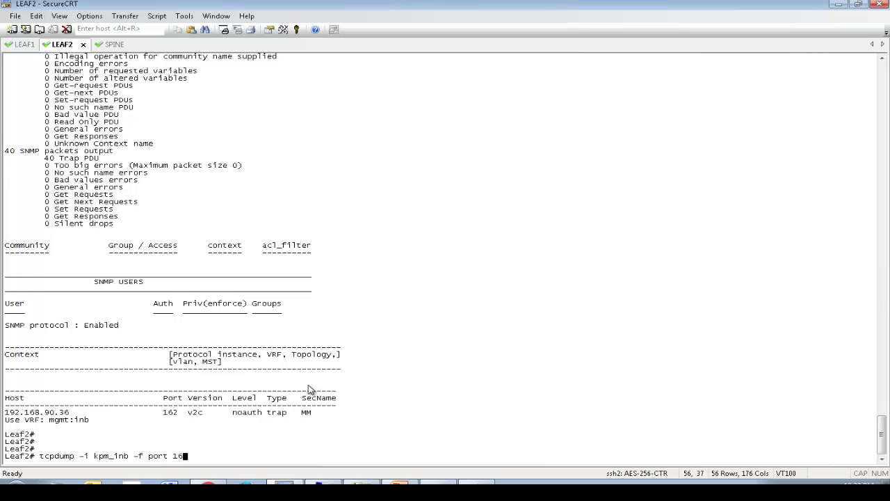
{"action": "key", "text": "Return"}
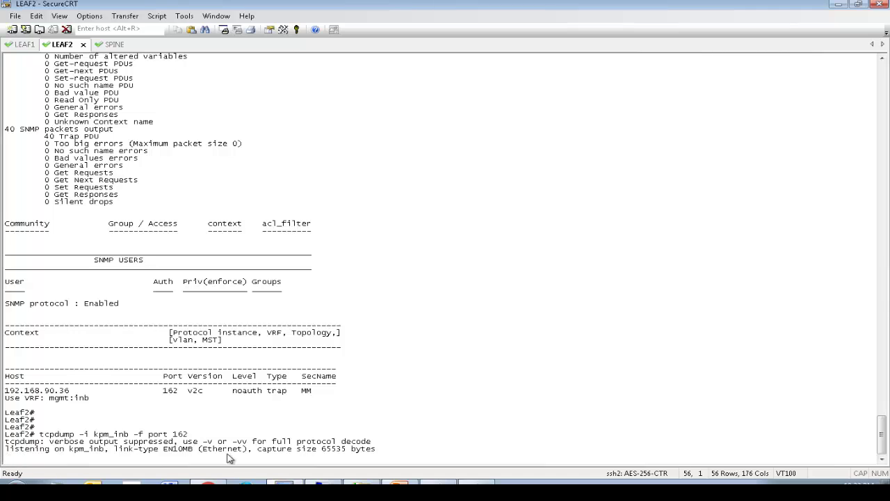
Step: Inspect Leaf2's eth1/4 properties in the fabric inventory, confirming it is admin down, then switch to the RHEL console
{"action": "left_click", "coordinate": [222, 482]}
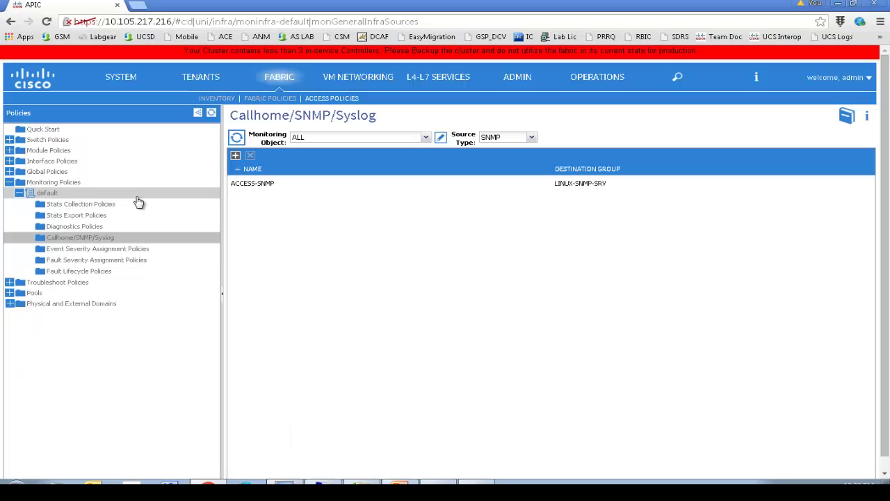
{"action": "left_click", "coordinate": [208, 100]}
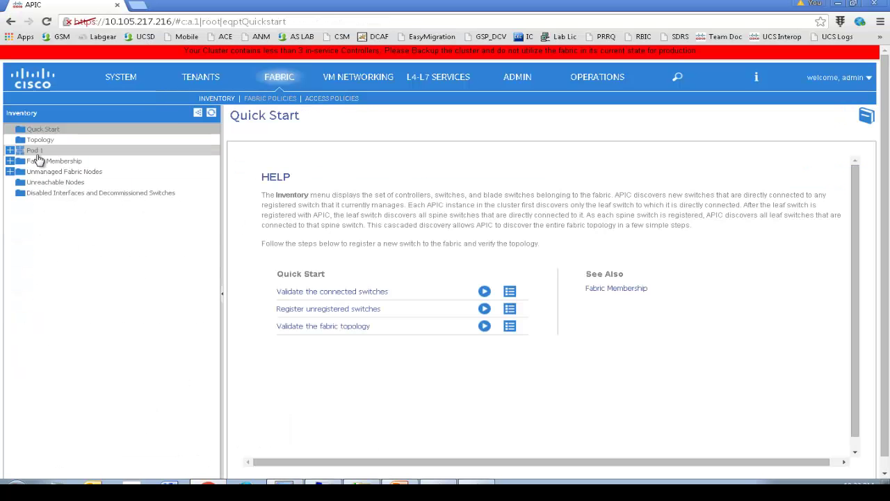
{"action": "left_click", "coordinate": [11, 151]}
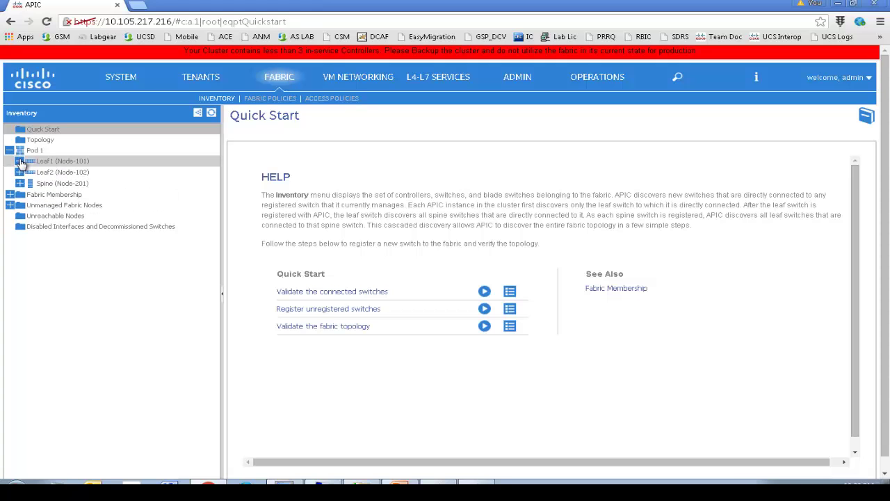
{"action": "left_click", "coordinate": [19, 160]}
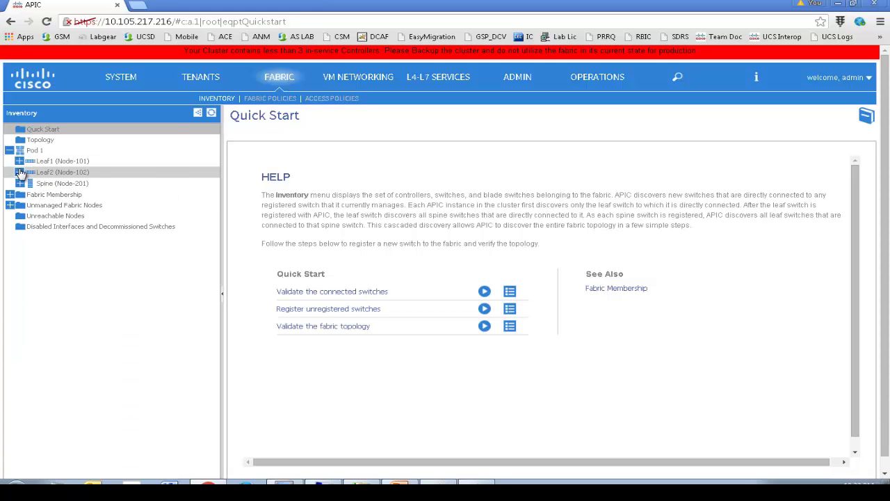
{"action": "left_click", "coordinate": [19, 172]}
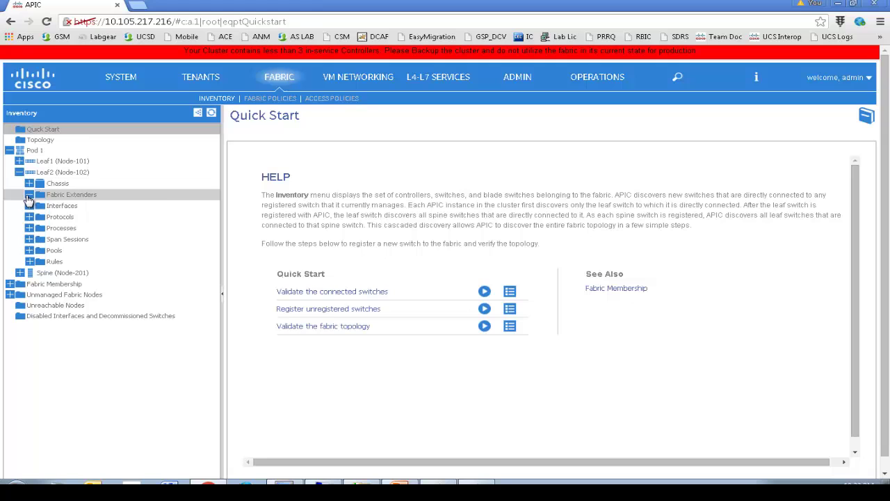
{"action": "left_click", "coordinate": [28, 205]}
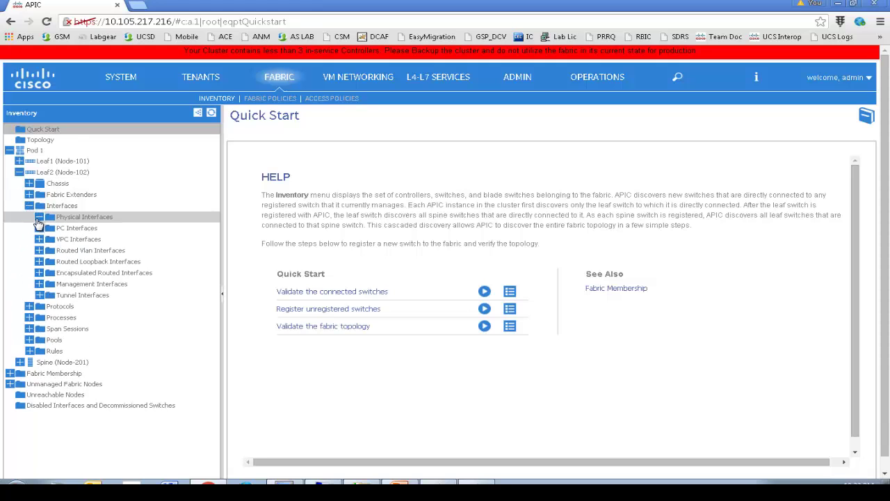
{"action": "left_click", "coordinate": [39, 216]}
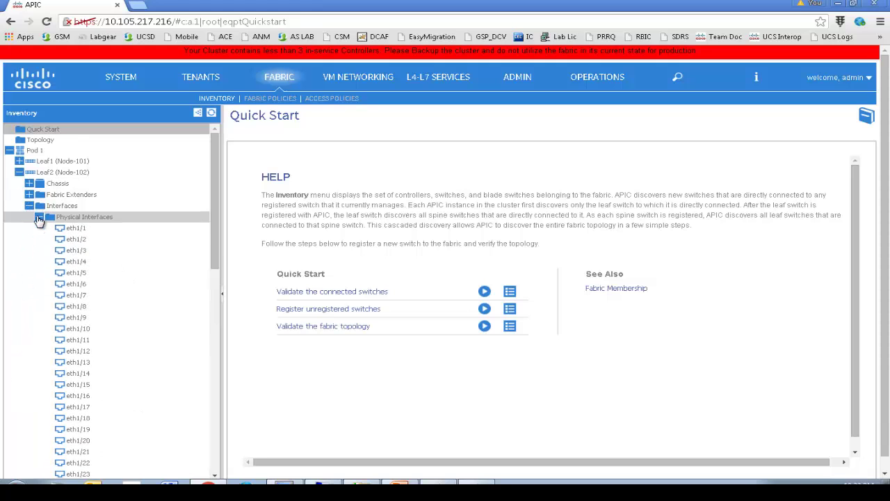
{"action": "left_click", "coordinate": [77, 261]}
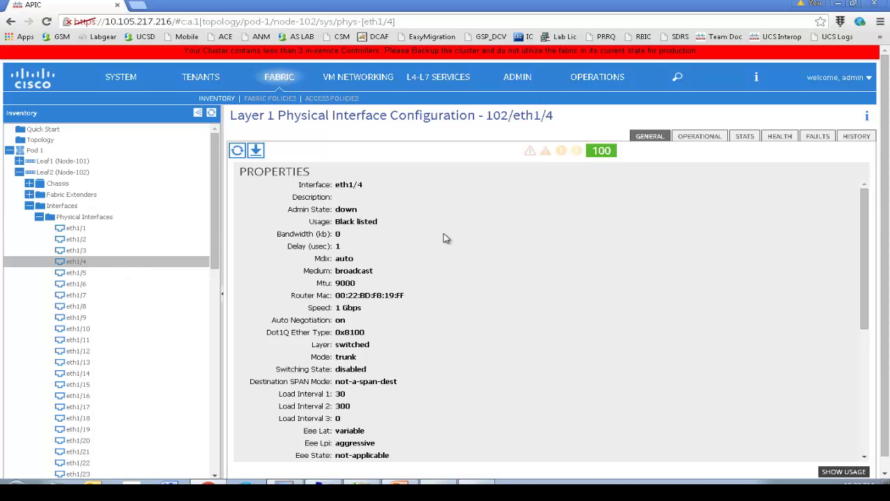
{"action": "left_click_drag", "start_coordinate": [860, 240], "coordinate": [887, 368]}
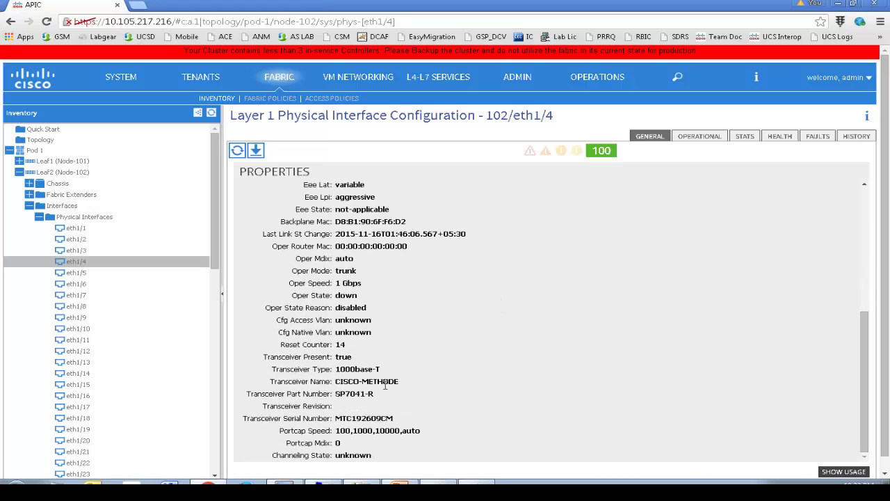
{"action": "key", "text": "alt+Tab"}
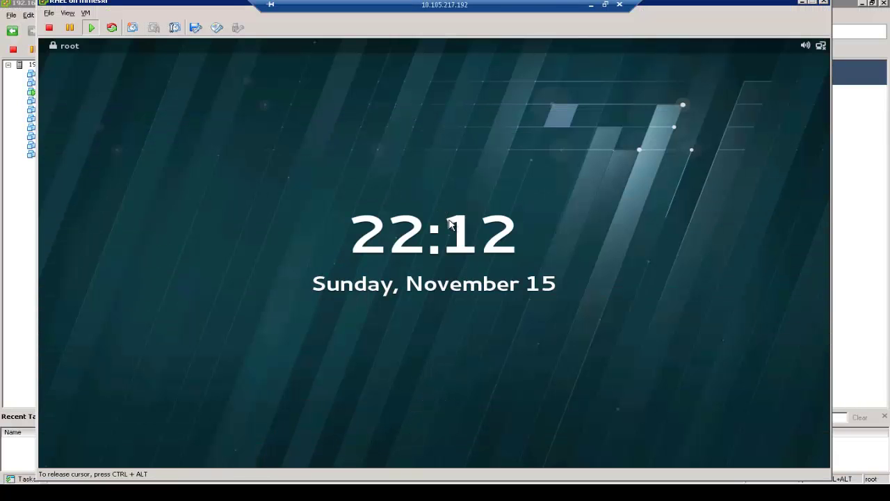
Step: Unlock the RHEL VM with the root password and follow /var/log/messages with tailf
{"action": "key", "text": "Return"}
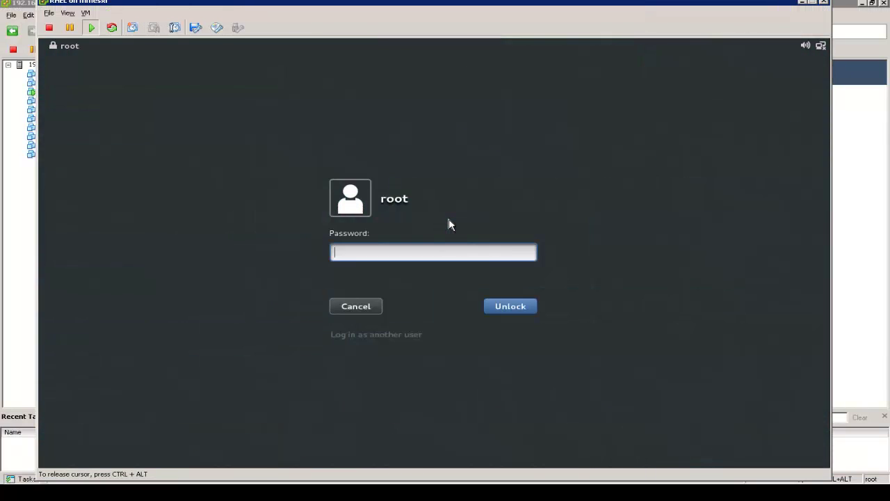
{"action": "type", "text": "•••••••••"}
{"action": "key", "text": "Return"}
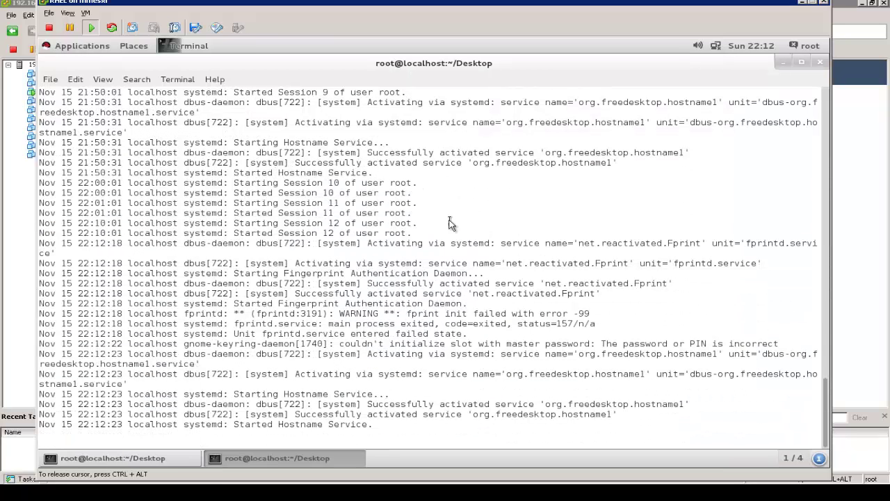
{"action": "key", "text": "Return"}
{"action": "key", "text": "Return"}
{"action": "key", "text": "Return"}
{"action": "key", "text": "Return"}
{"action": "key", "text": "Return"}
{"action": "key", "text": "Return"}
{"action": "key", "text": "Return"}
{"action": "key", "text": "Return"}
{"action": "key", "text": "Return"}
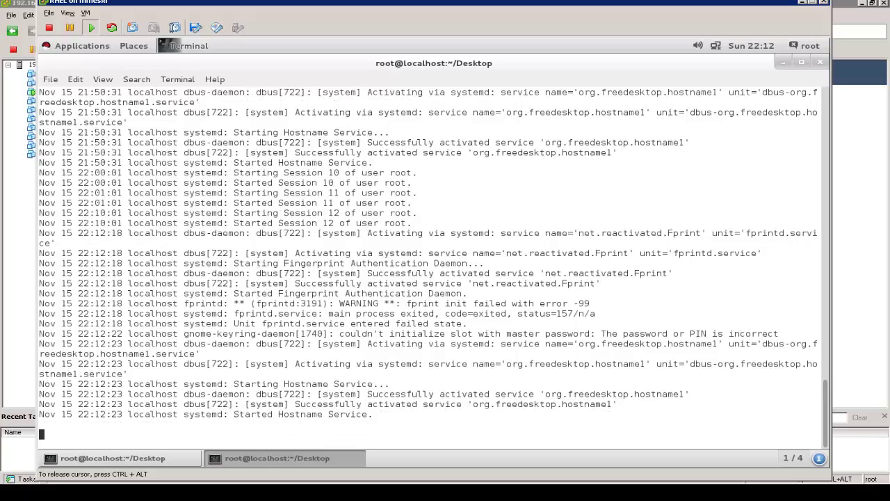
{"action": "key", "text": "Return"}
{"action": "key", "text": "Return"}
{"action": "key", "text": "Return"}
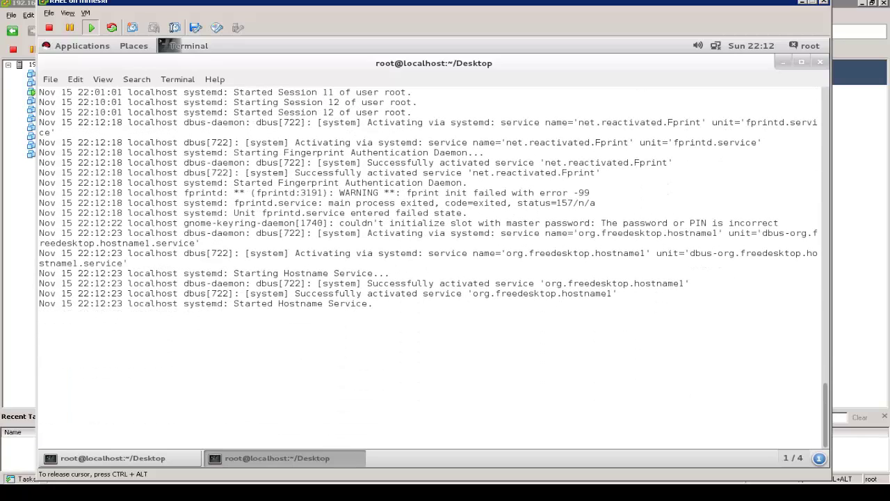
{"action": "key", "text": "ctrl+c"}
{"action": "type", "text": "tailf /var/log/messages"}
{"action": "key", "text": "Return"}
{"action": "key", "text": "Return"}
{"action": "key", "text": "Return"}
{"action": "key", "text": "Return"}
{"action": "key", "text": "Return"}
{"action": "key", "text": "Return"}
{"action": "key", "text": "Return"}
{"action": "key", "text": "Return"}
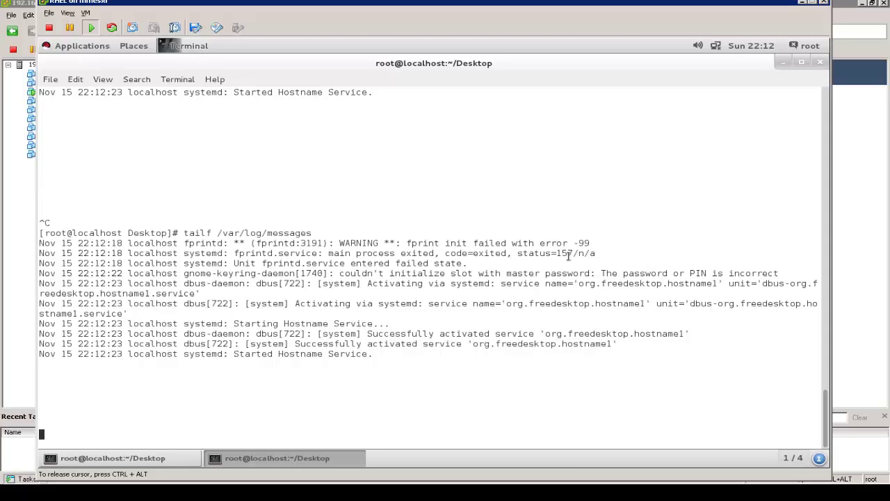
{"action": "key", "text": "Return"}
{"action": "key", "text": "Return"}
{"action": "key", "text": "Return"}
{"action": "key", "text": "Return"}
{"action": "key", "text": "Return"}
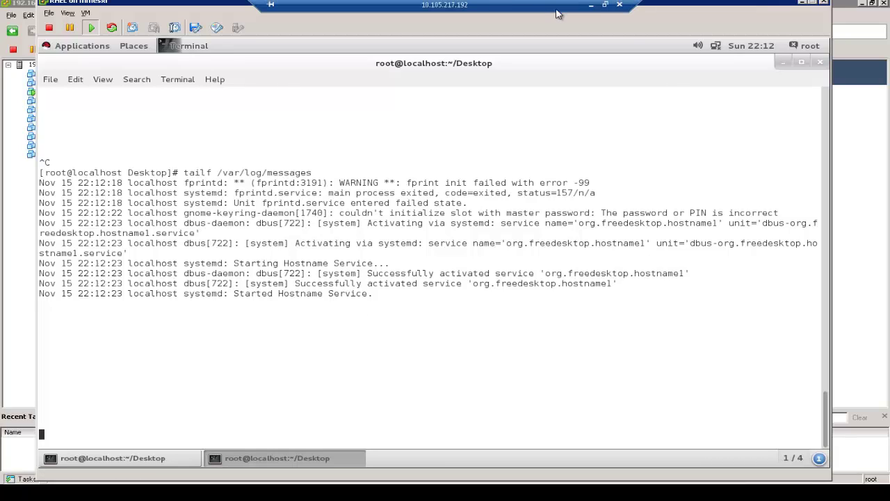
{"action": "key", "text": "alt+Tab"}
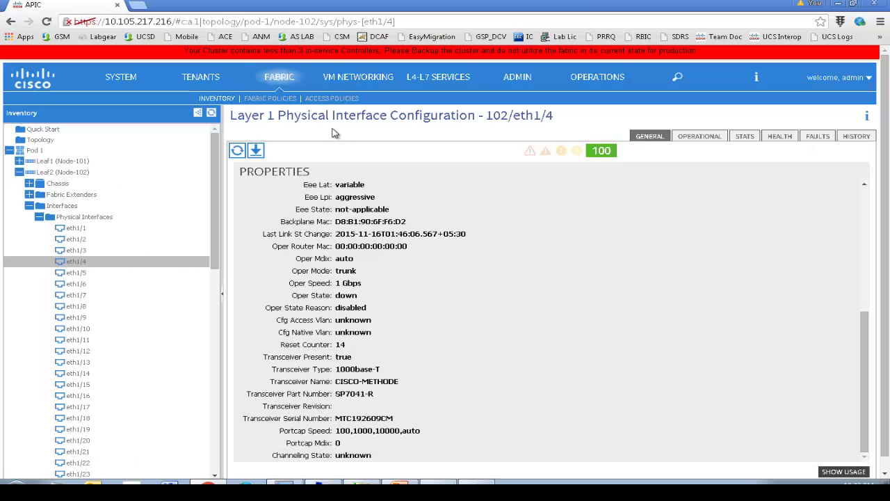
Step: Enable Leaf2 interface eth1/4 and check the Leaf2 tcpdump for the resulting SNMP trap
{"action": "left_click", "coordinate": [296, 481]}
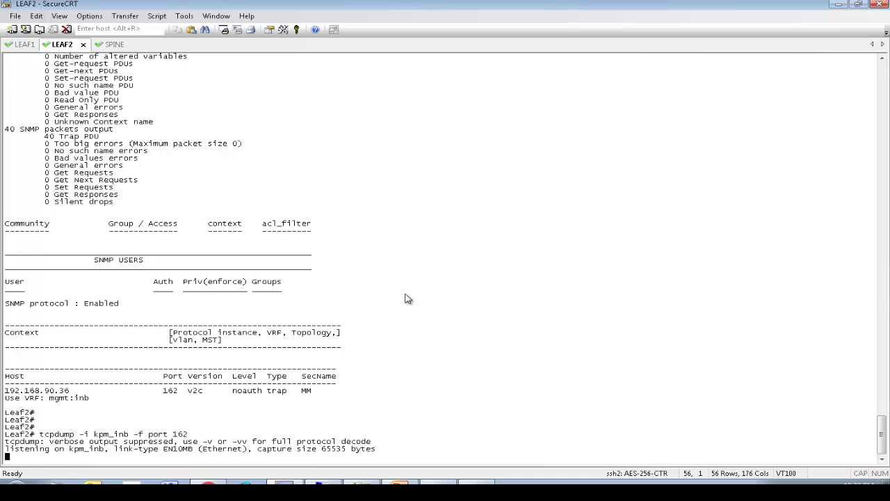
{"action": "left_click", "coordinate": [356, 487]}
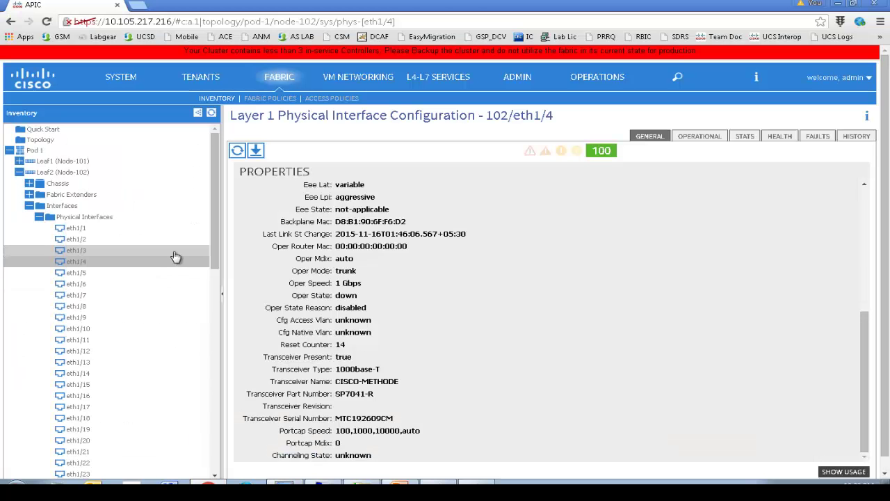
{"action": "right_click", "coordinate": [97, 264]}
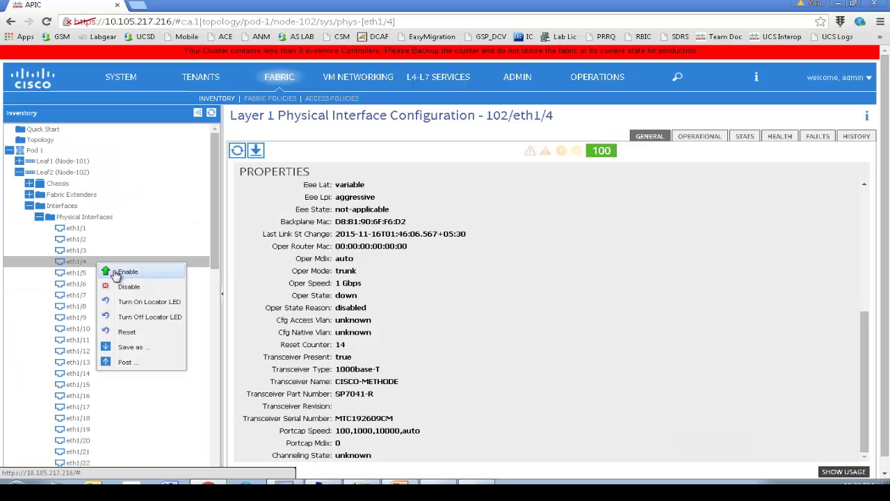
{"action": "left_click", "coordinate": [125, 271]}
{"action": "left_click", "coordinate": [596, 356]}
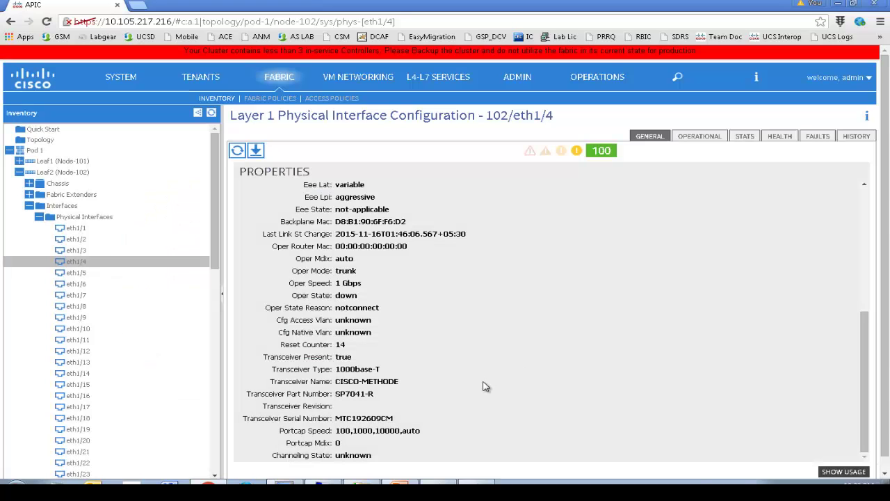
{"action": "mouse_move", "coordinate": [320, 478]}
{"action": "left_click", "coordinate": [282, 464]}
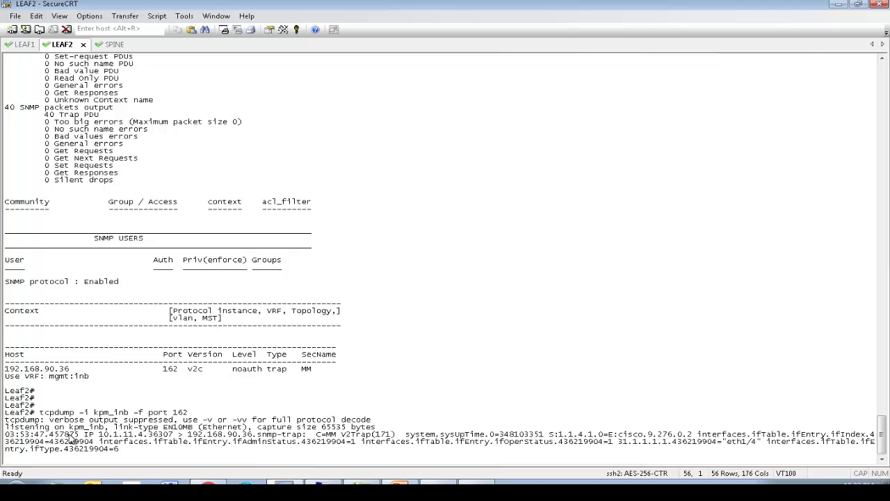
{"action": "left_click_drag", "start_coordinate": [100, 437], "coordinate": [259, 438]}
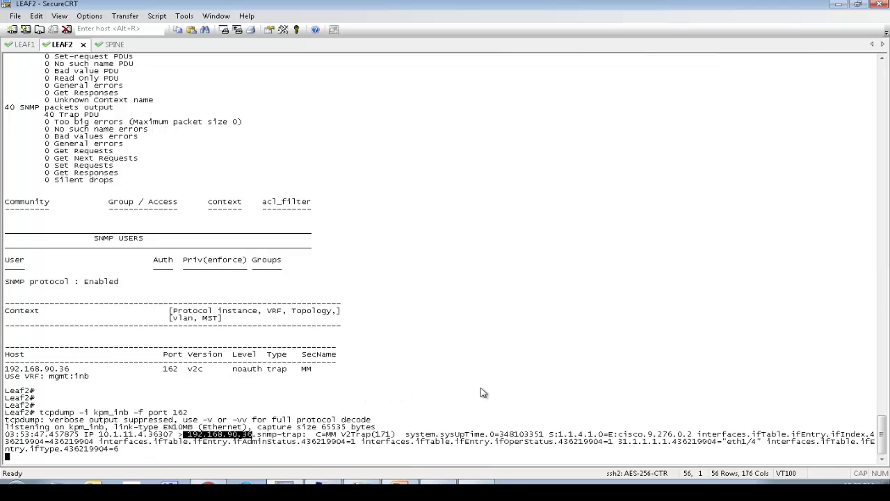
{"action": "left_click_drag", "start_coordinate": [324, 442], "coordinate": [768, 445]}
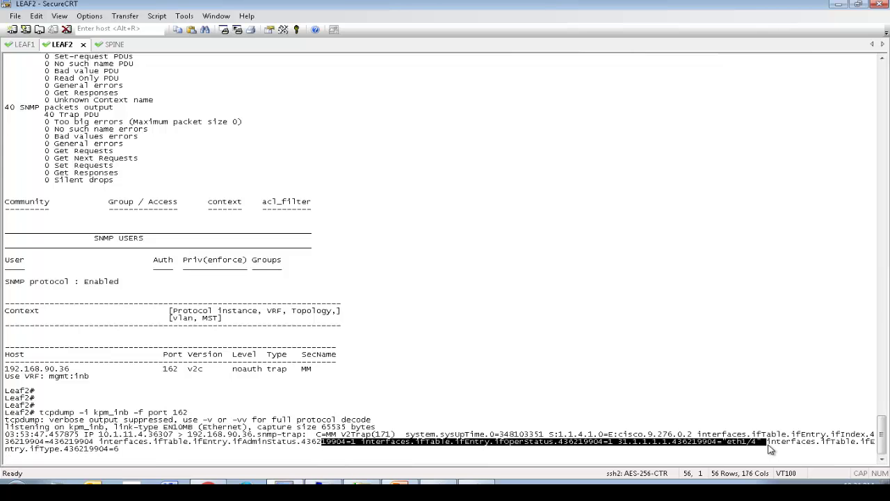
{"action": "left_click", "coordinate": [410, 436]}
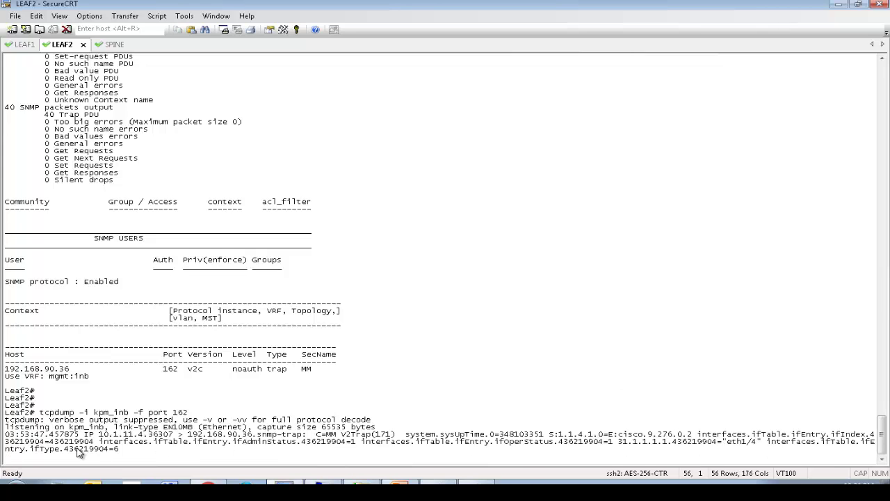
{"action": "left_click_drag", "start_coordinate": [75, 449], "coordinate": [167, 453]}
{"action": "left_click", "coordinate": [485, 411]}
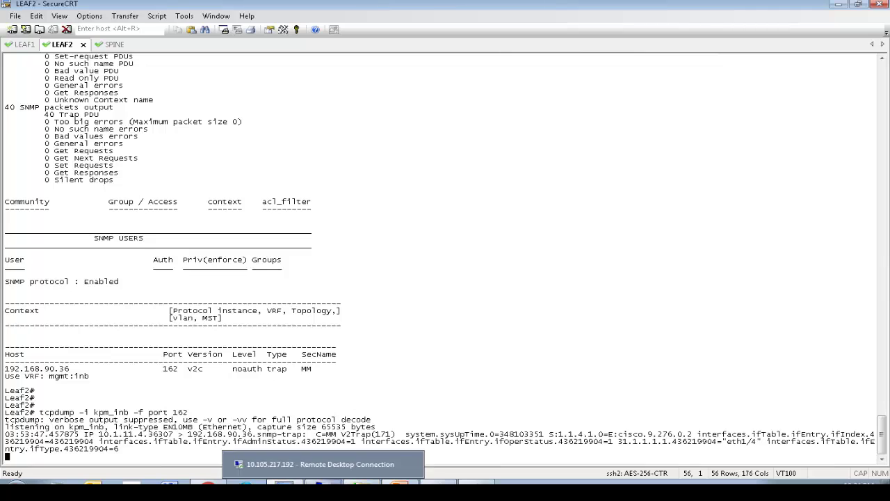
Step: Check the ifconfig terminal on the RHEL console, then return to the log-following terminal
{"action": "left_click", "coordinate": [525, 491]}
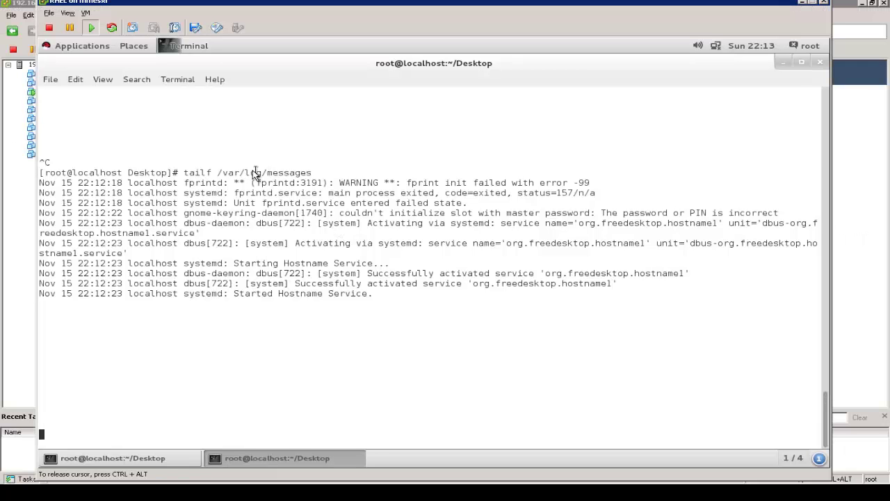
{"action": "key", "text": "Return"}
{"action": "key", "text": "Return"}
{"action": "key", "text": "Return"}
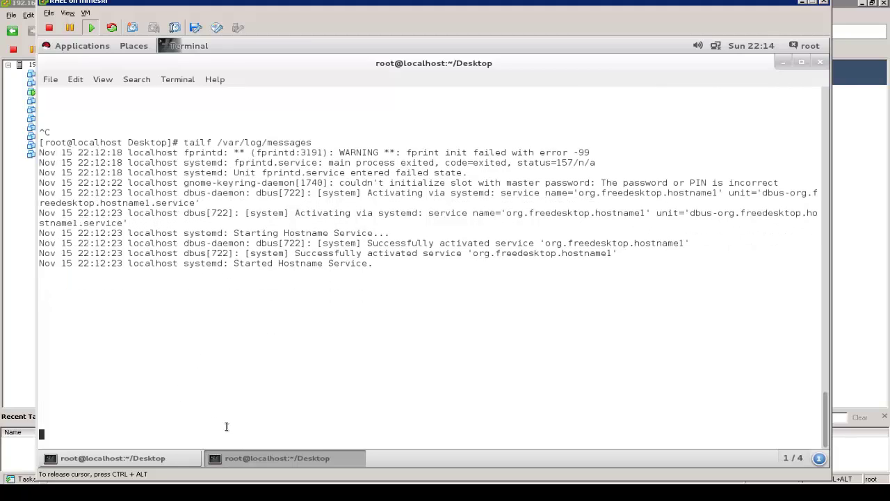
{"action": "left_click", "coordinate": [233, 457]}
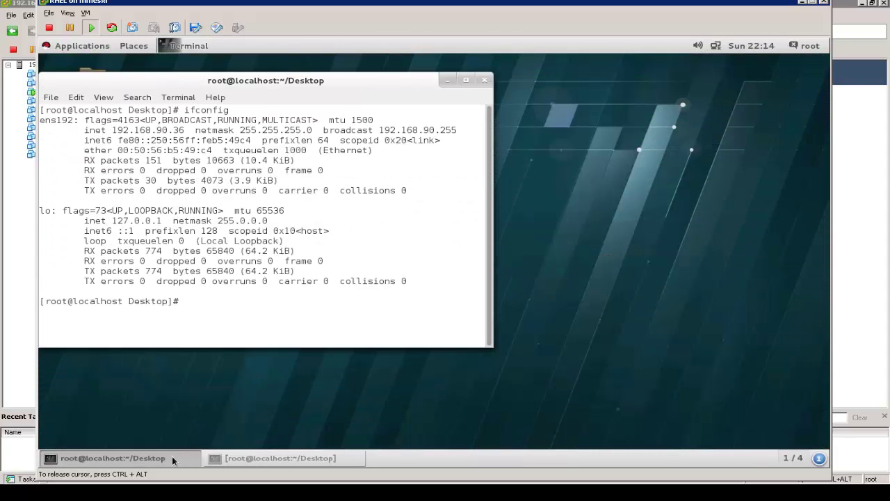
{"action": "left_click", "coordinate": [167, 457]}
{"action": "left_click", "coordinate": [278, 458]}
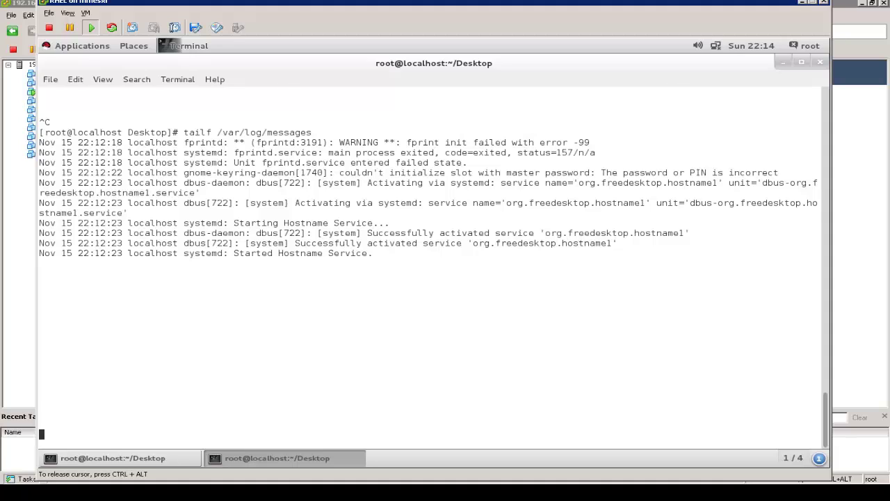
Step: Stop the log tail and save /etc/snmp/snmptrapd.conf in vi with :wq
{"action": "key", "text": "ctrl+c"}
{"action": "key", "text": "Up"}
{"action": "key", "text": "Down"}
{"action": "type", "text": "clea"}
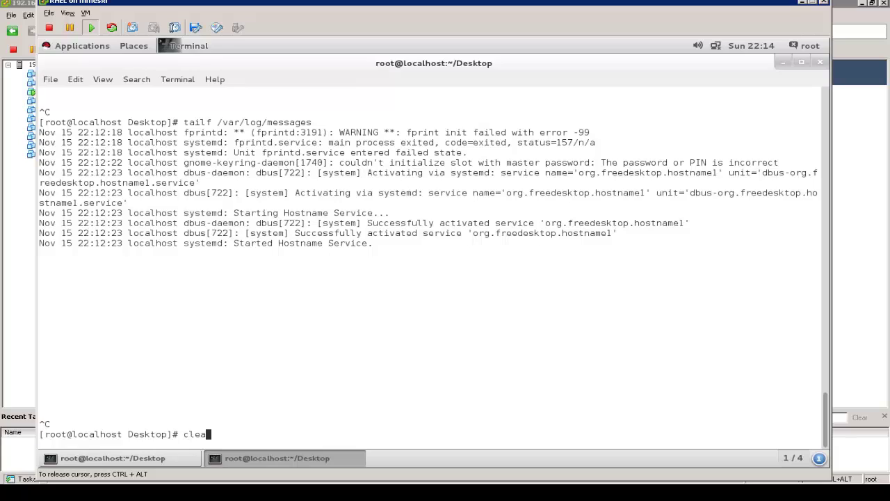
{"action": "key", "text": "BackSpace"}
{"action": "key", "text": "BackSpace"}
{"action": "key", "text": "BackSpace"}
{"action": "key", "text": "BackSpace"}
{"action": "type", "text": "vi /etc/snmp/snmptra"}
{"action": "key", "text": "Tab"}
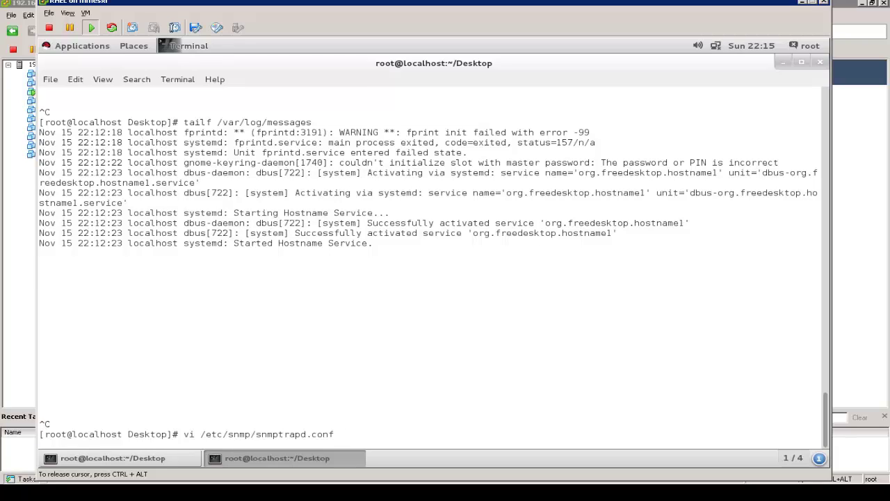
{"action": "key", "text": "Return"}
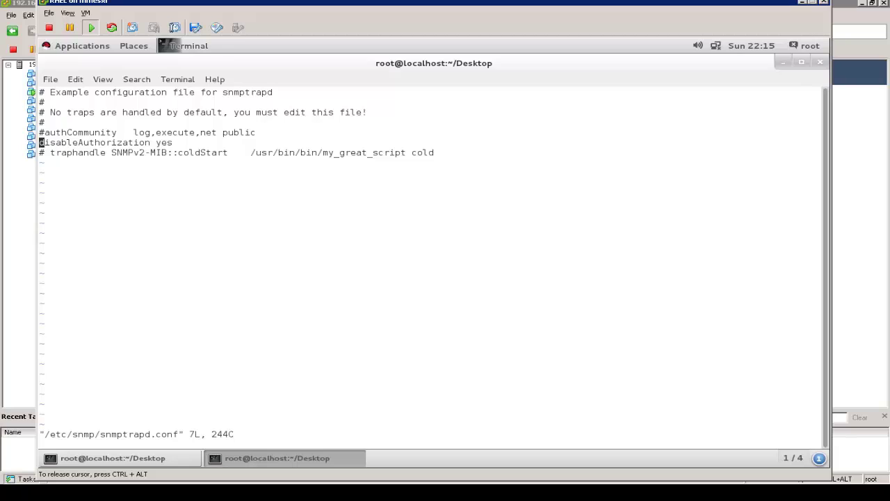
{"action": "type", "text": ":wq"}
{"action": "key", "text": "Return"}
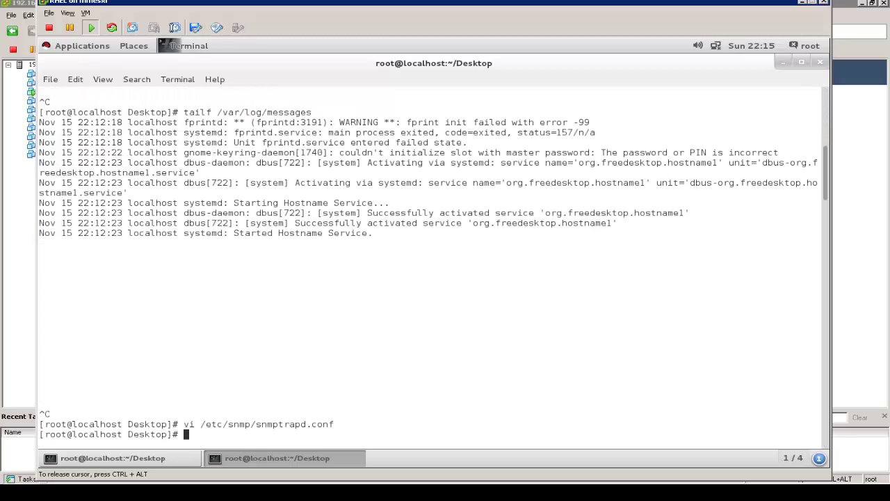
Step: Resume following /var/log/messages with the recalled tailf command
{"action": "key", "text": "Up"}
{"action": "key", "text": "Up"}
{"action": "key", "text": "Return"}
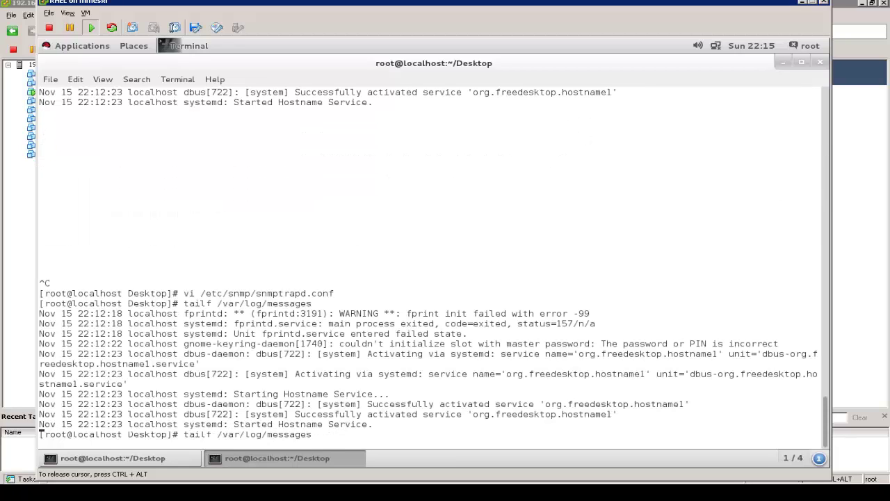
{"action": "key", "text": "Return"}
{"action": "key", "text": "Return"}
{"action": "key", "text": "Return"}
{"action": "key", "text": "Return"}
{"action": "key", "text": "Return"}
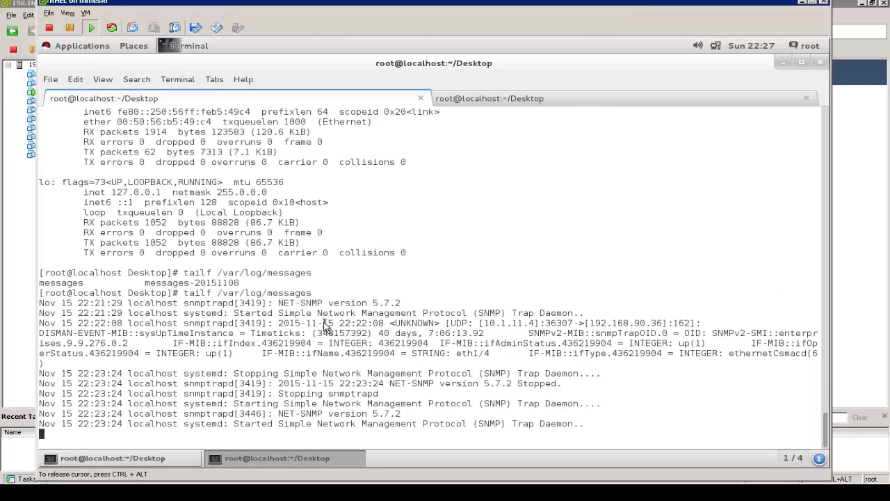
Step: Highlight the logged snmptrapd entry for the eth1/4 up trap from 10.1.11.4
{"action": "left_click_drag", "start_coordinate": [516, 332], "coordinate": [602, 365]}
{"action": "left_click", "coordinate": [602, 365]}
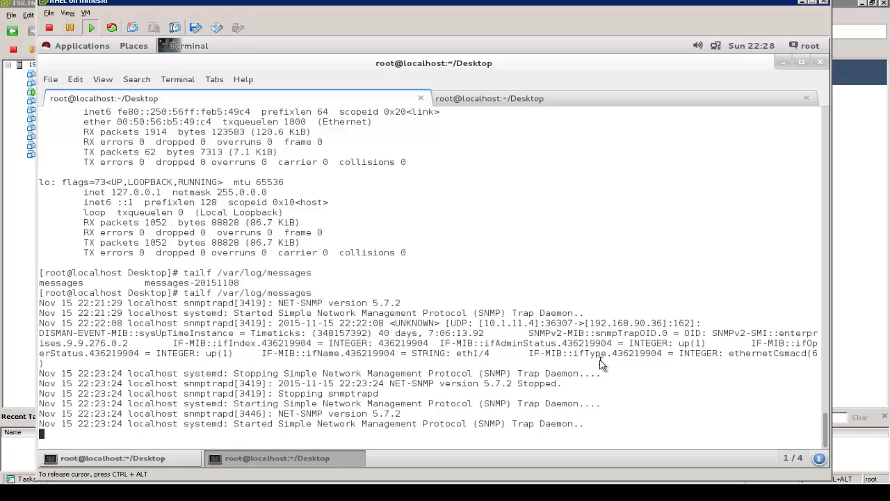